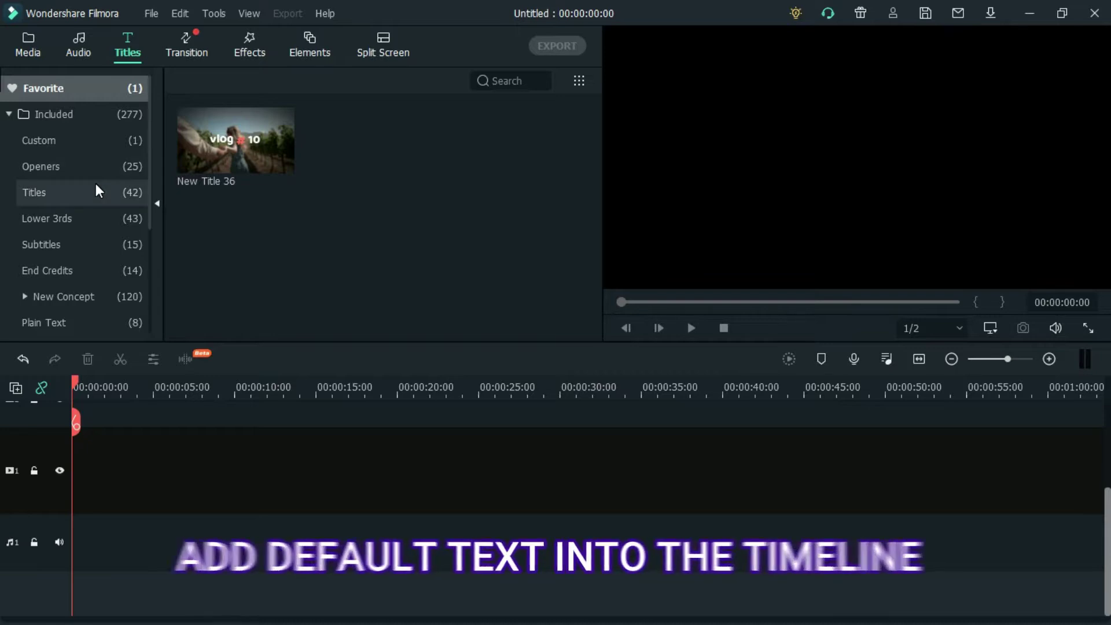
- Add the default title to video track 1 at the start of the timeline and open it for editing
drag(248, 133, 120, 473)
click(118, 469)
double_click(118, 467)
- Replace the placeholder title text with "STAR" and "WARS" on two separate lines
click(458, 177)
key(BackSpace)
key(BackSpace)
key(BackSpace)
key(BackSpace)
key(BackSpace)
key(BackSpace)
key(BackSpace)
key(BackSpace)
key(BackSpace)
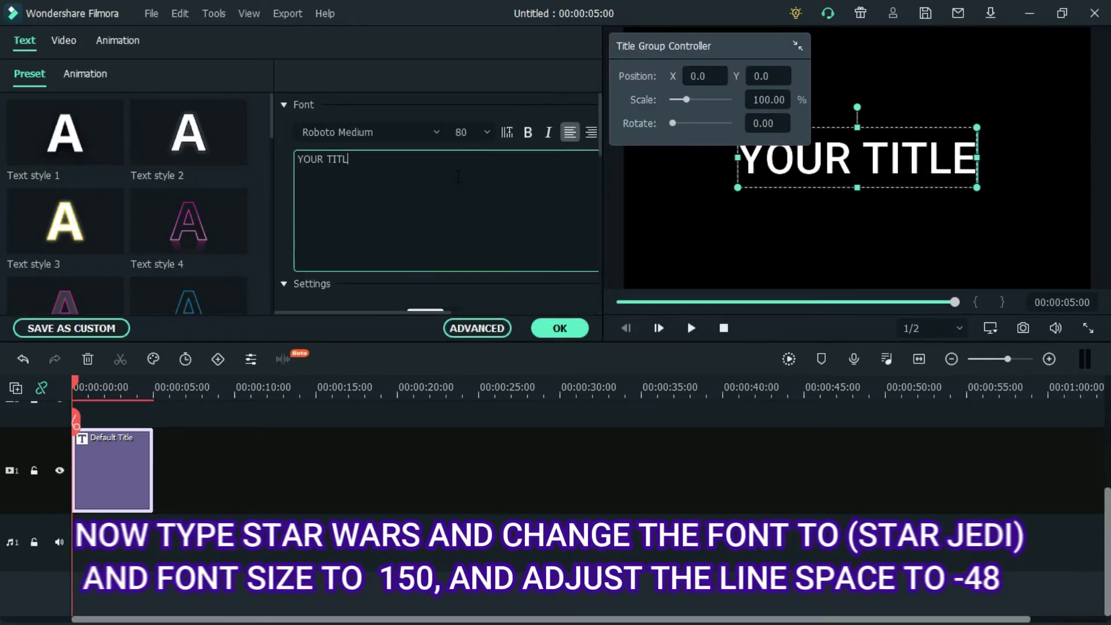
key(BackSpace)
key(BackSpace)
key(BackSpace)
key(BackSpace)
key(BackSpace)
key(BackSpace)
text(STAR)
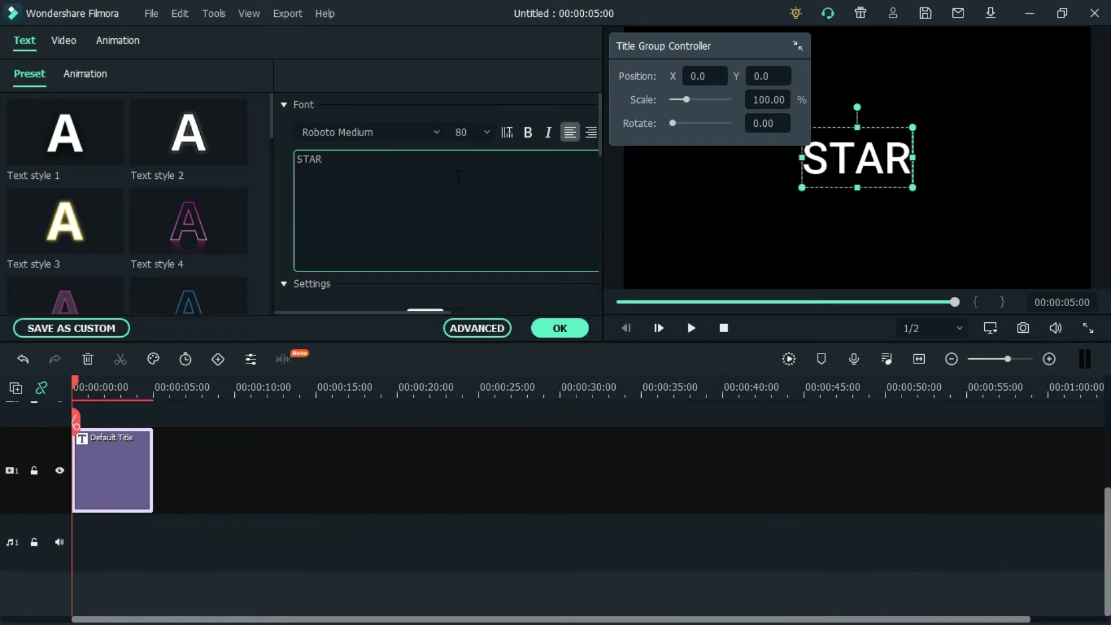
key(Return)
text(WARS)
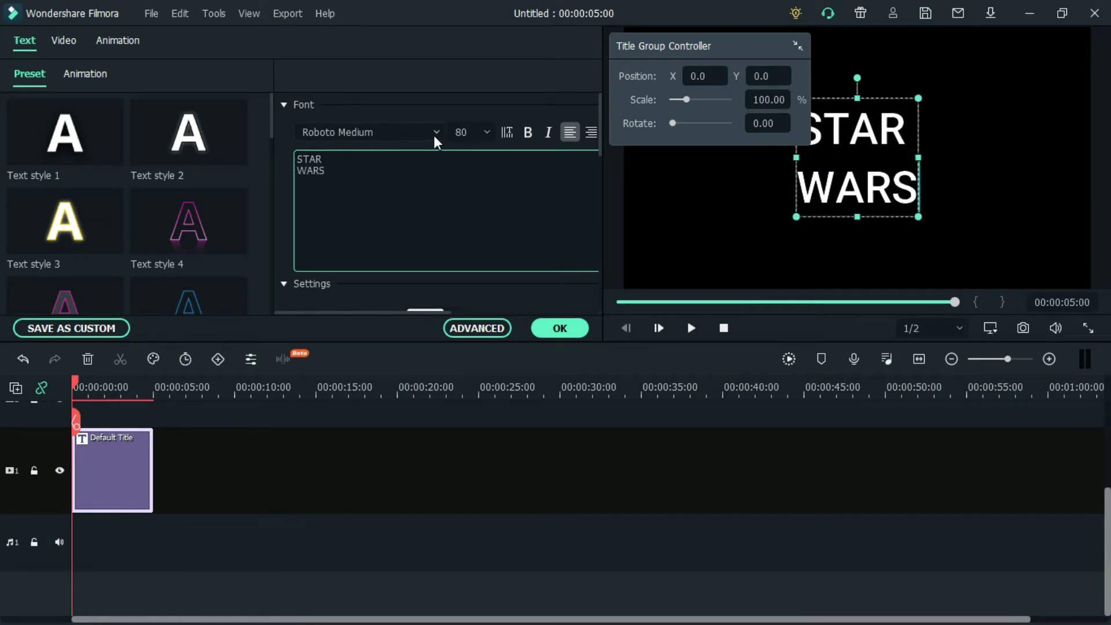
- Change the font of the STAR WARS title to Star Jedi Outline
click(438, 134)
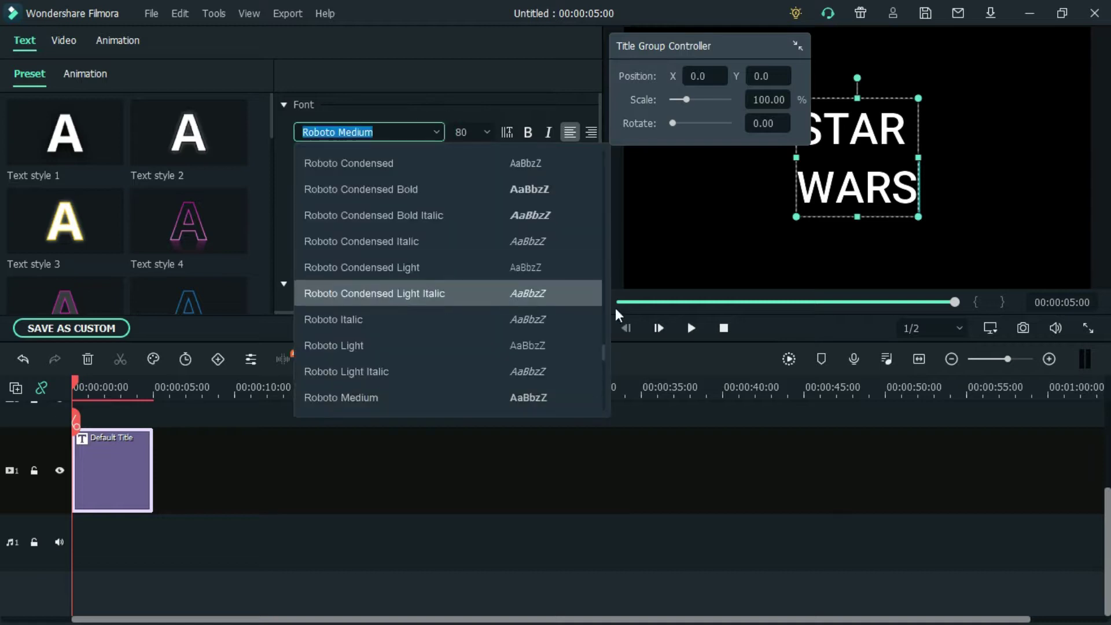
drag(605, 350, 605, 378)
click(559, 347)
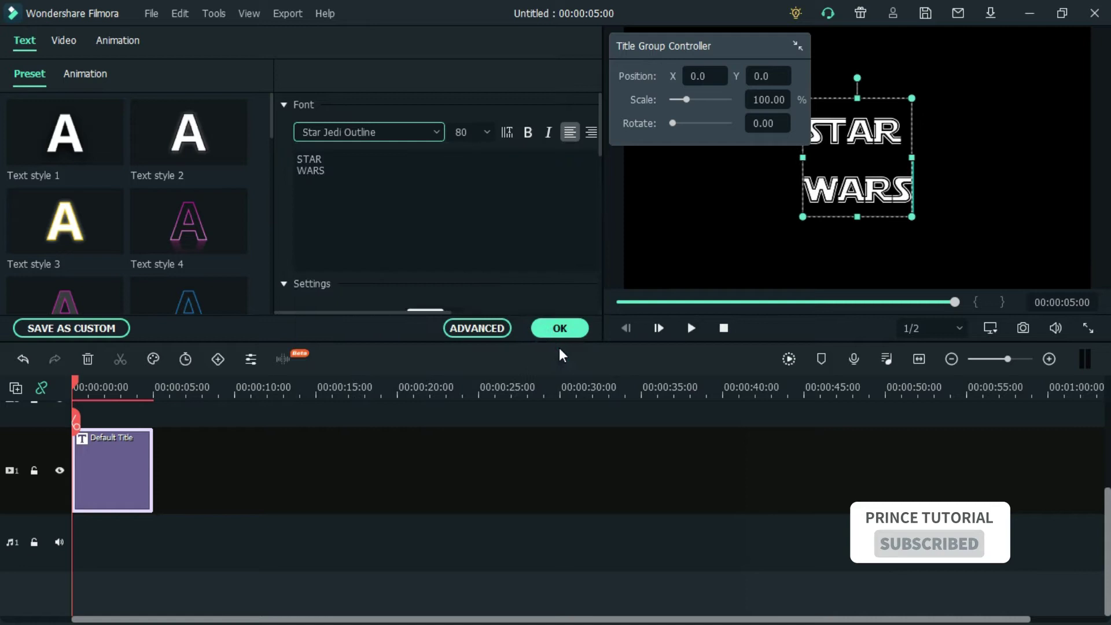
- Set the title's text color to a custom golden yellow, #f0c310
scroll(601, 124, down, 3)
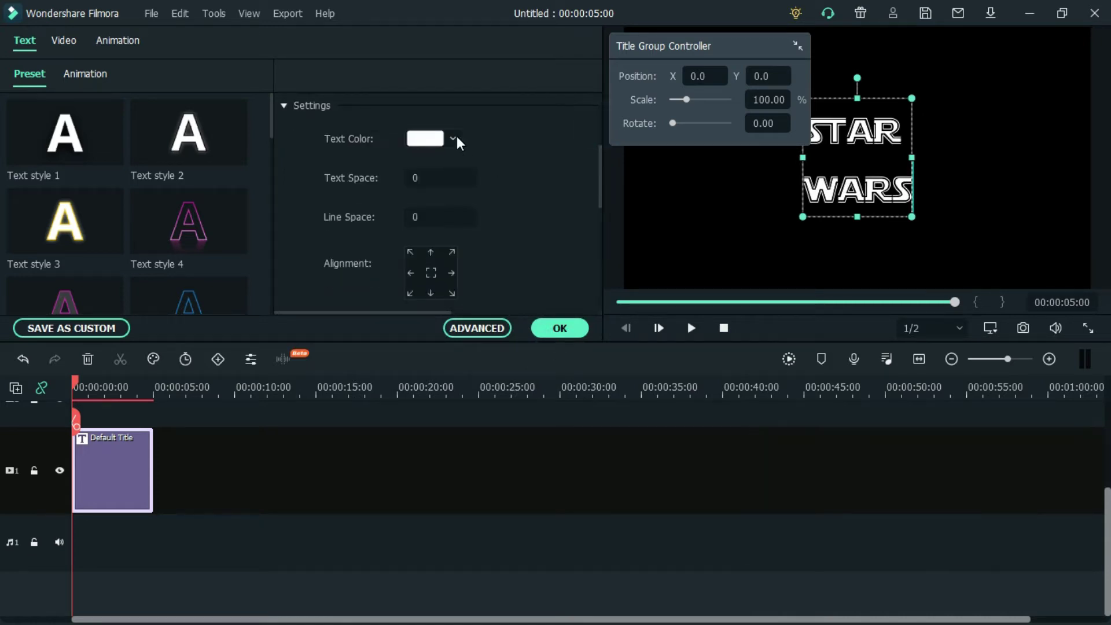
click(456, 136)
click(450, 255)
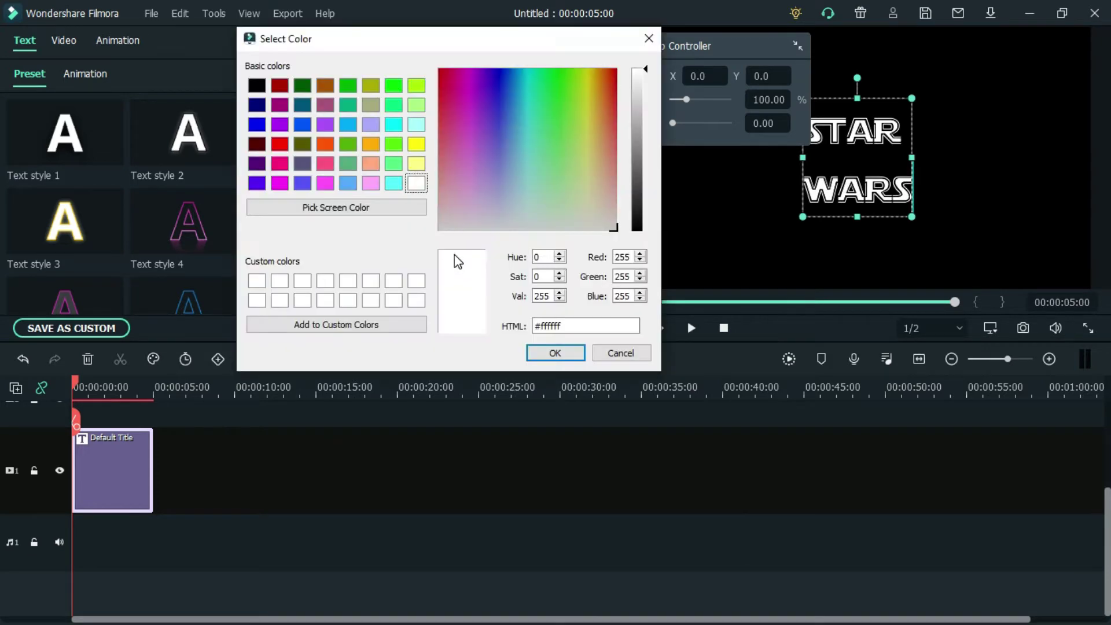
click(592, 74)
click(592, 80)
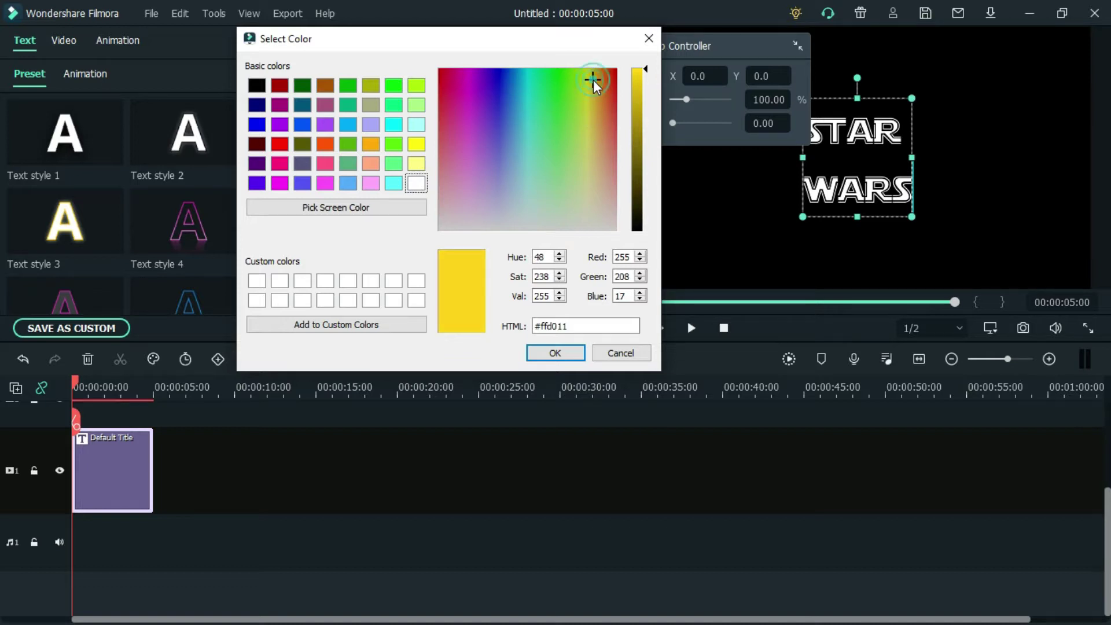
click(643, 77)
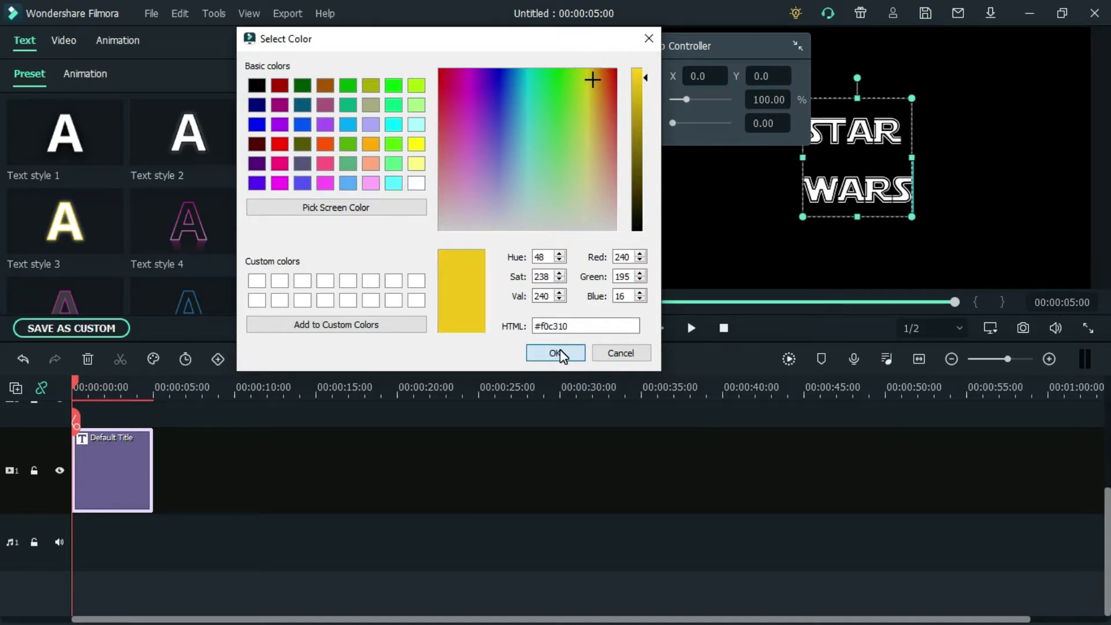
click(555, 353)
- Set the title's font size to 150 and its line space to -48
drag(600, 193, 502, 132)
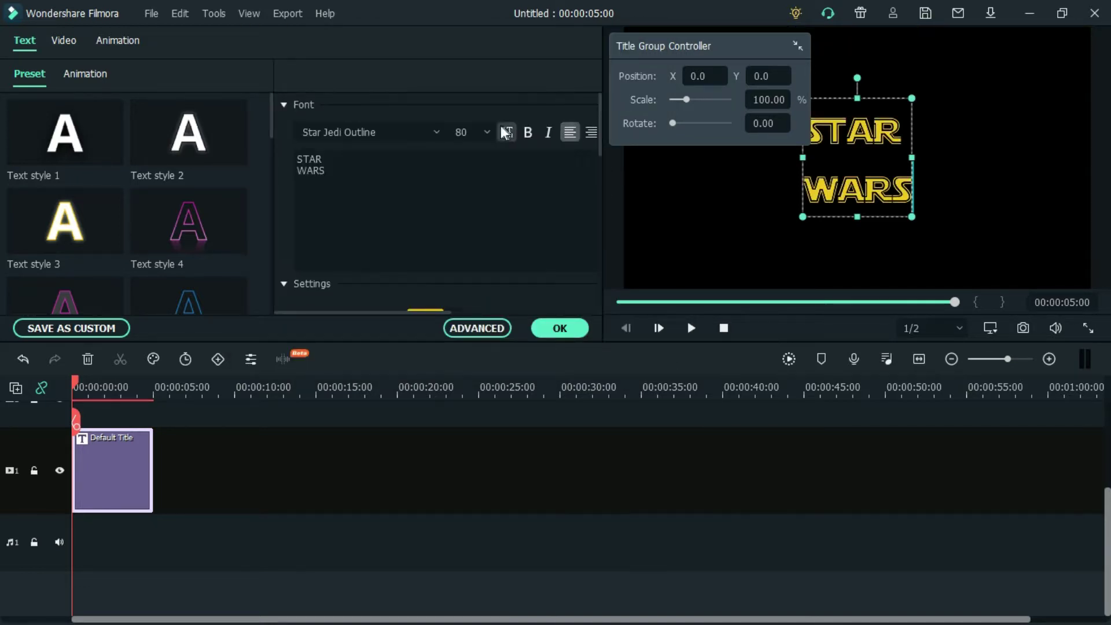
click(487, 132)
scroll(487, 131, down, 5)
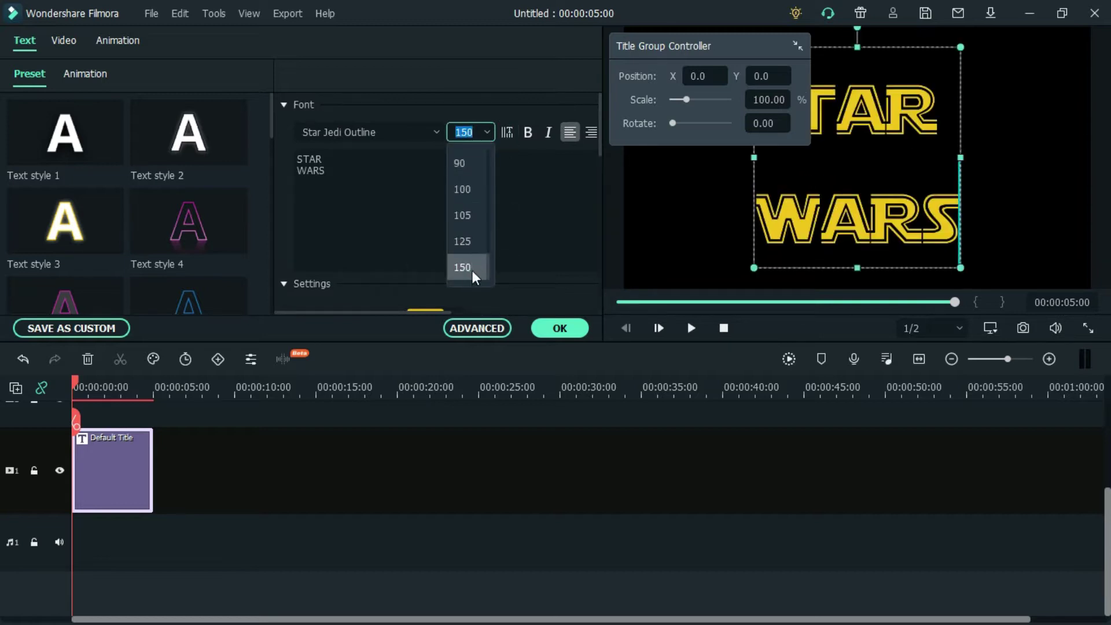
click(474, 267)
scroll(600, 162, down, 4)
drag(438, 208, 412, 208)
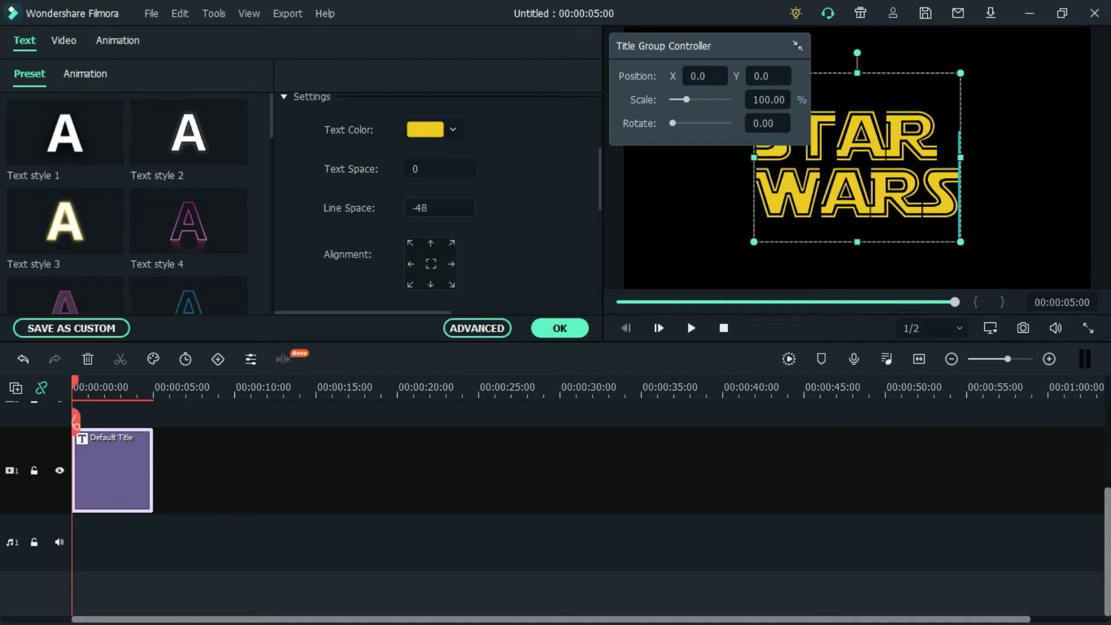
- Apply the title edits and take a snapshot of the STAR WARS preview frame
scroll(600, 166, up, 4)
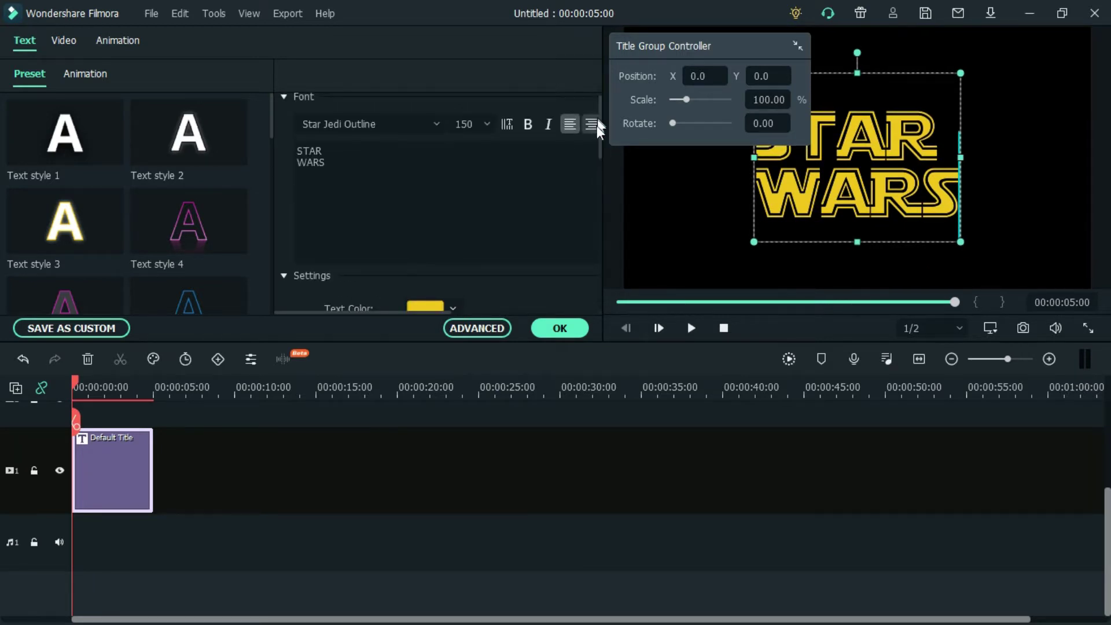
click(559, 328)
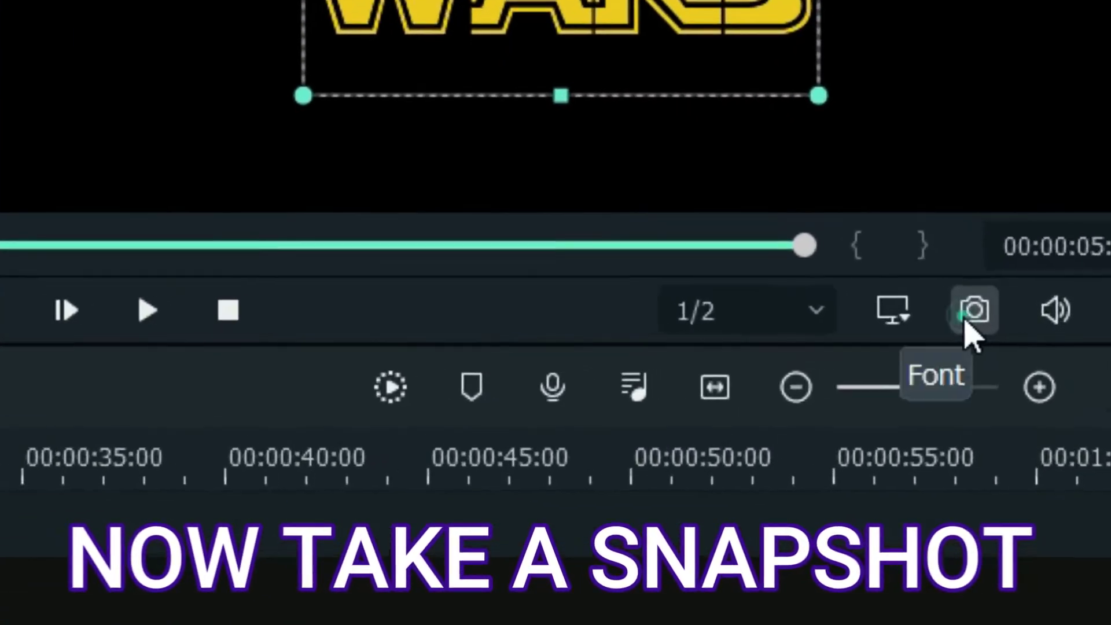
click(965, 321)
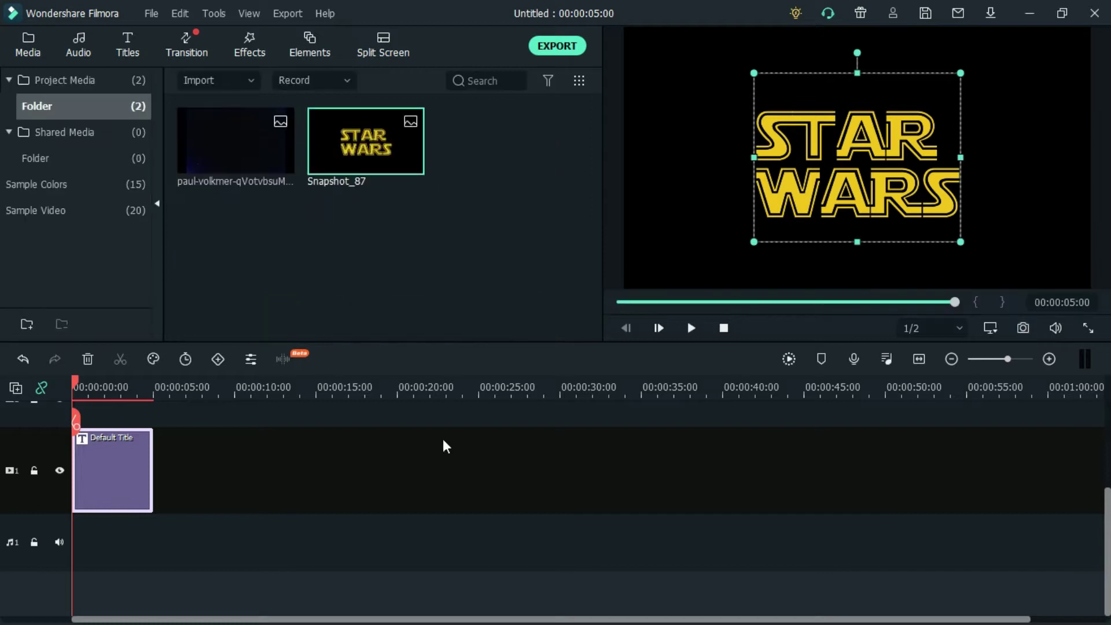
- Reopen the default title for editing and delete all of its STAR WARS text
double_click(112, 470)
click(388, 183)
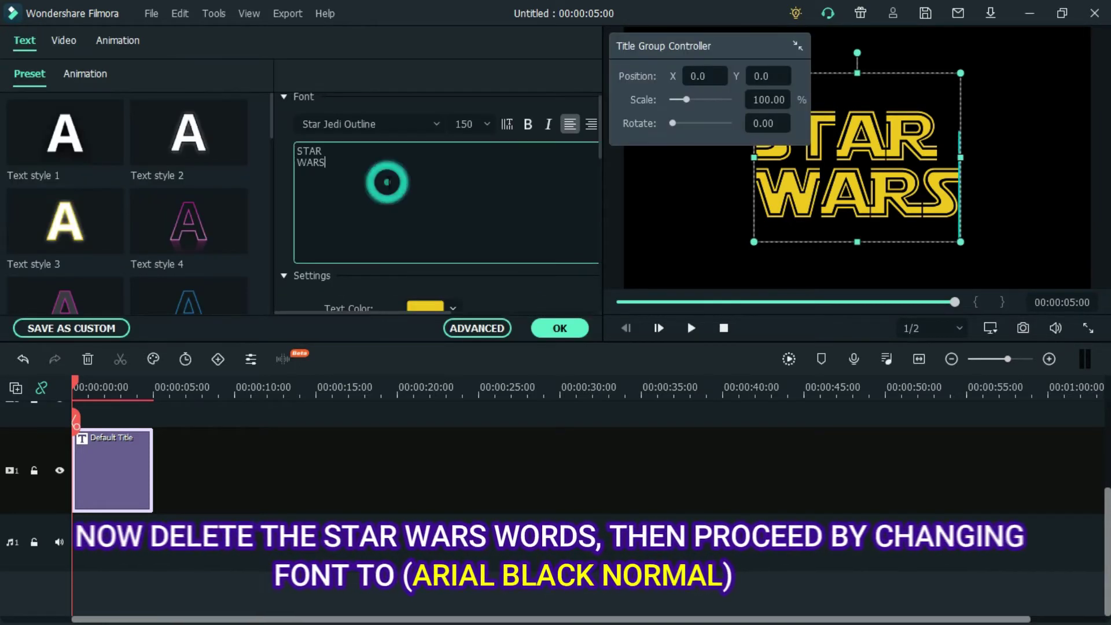
key(BackSpace)
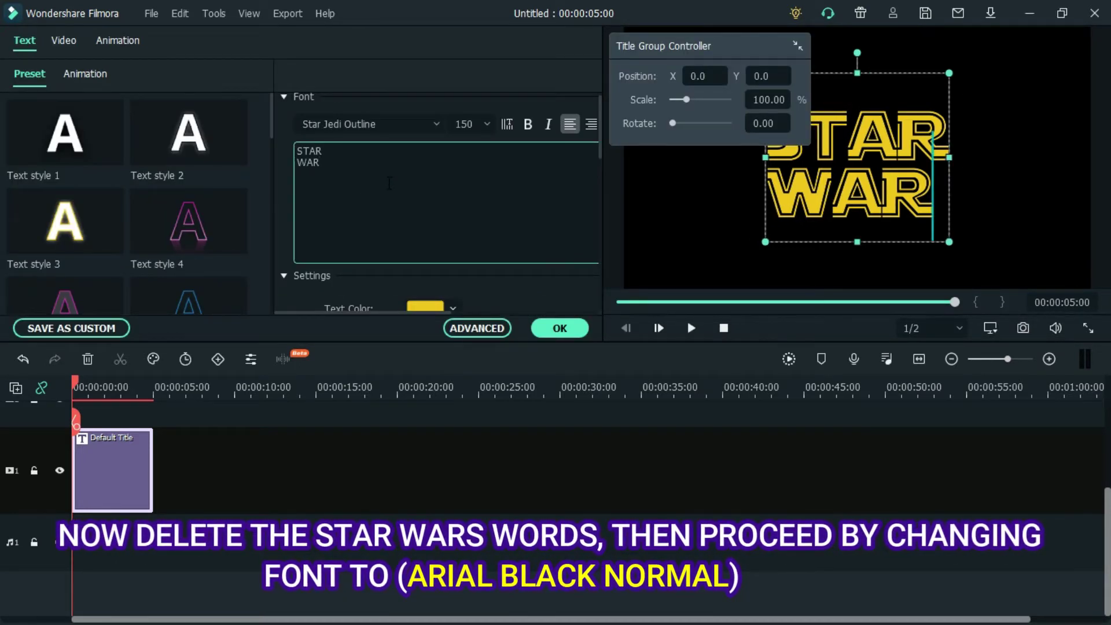
key(BackSpace)
key(BackSpace)
key(BackSpace)
key(BackSpace)
key(BackSpace)
key(BackSpace)
key(BackSpace)
key(BackSpace)
- Change the emptied title's font to Arial Black Normal
click(435, 125)
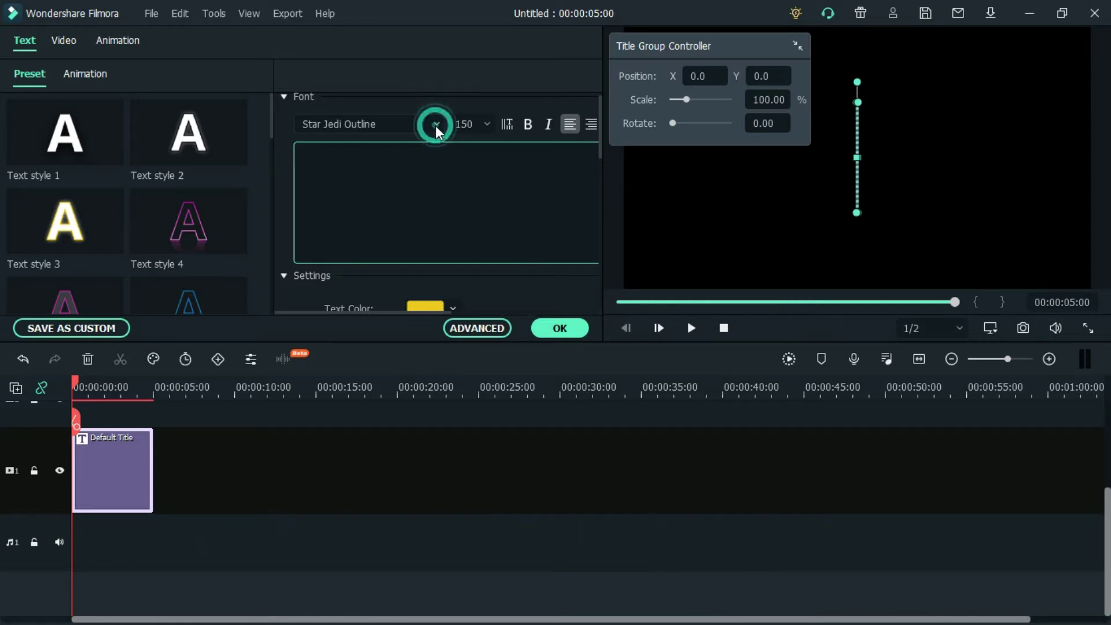
drag(603, 338, 602, 152)
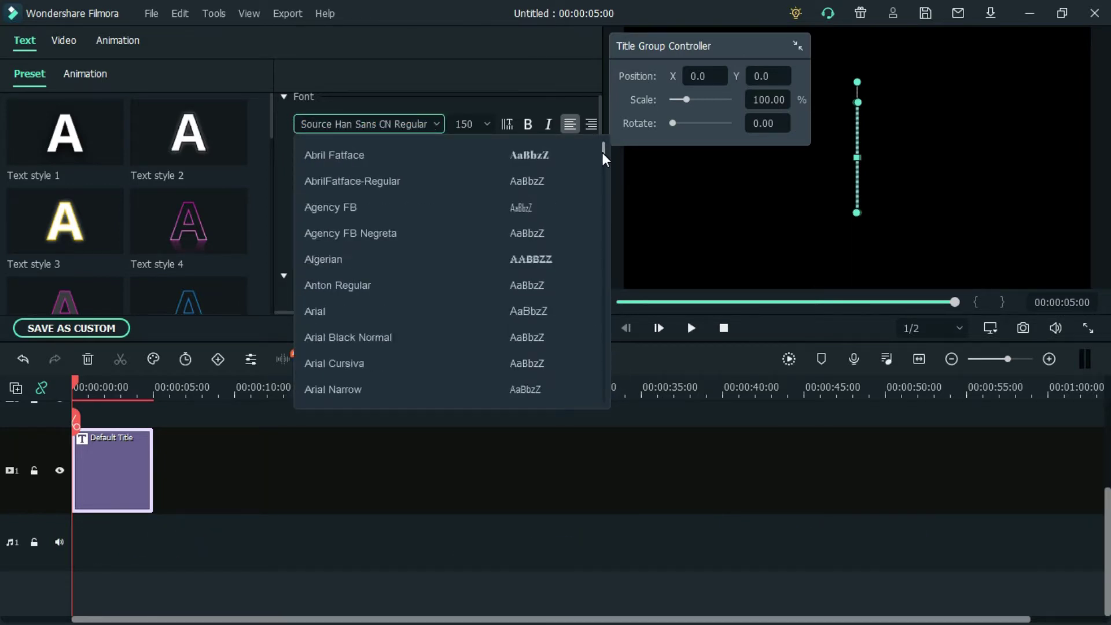
click(436, 333)
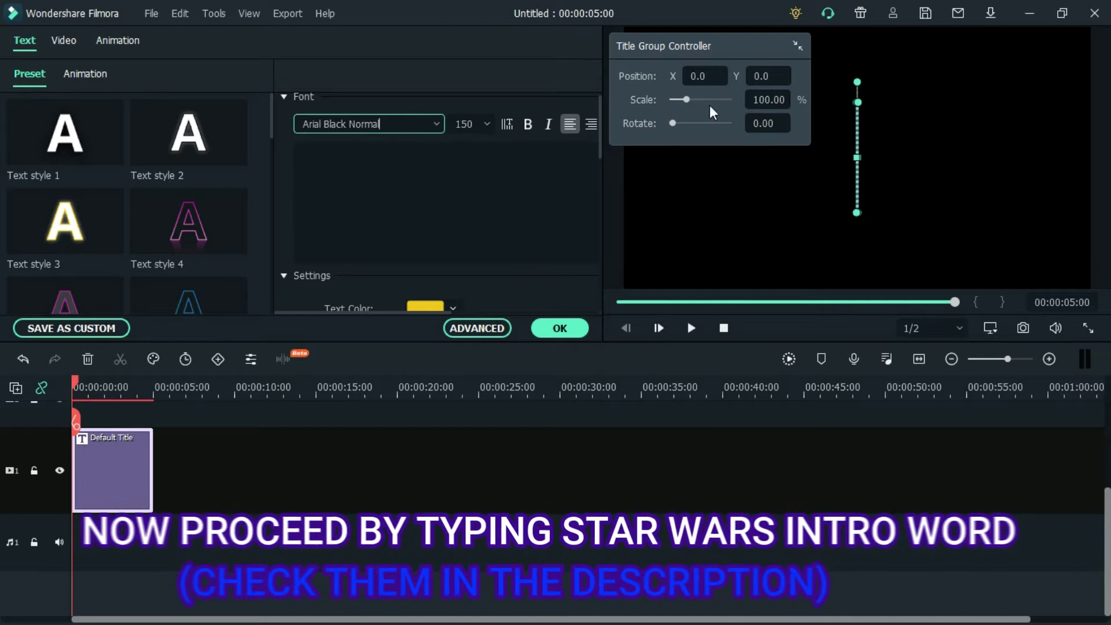
- Switch to the desktop, open the script file and copy the Star Wars intro paragraphs
click(1026, 13)
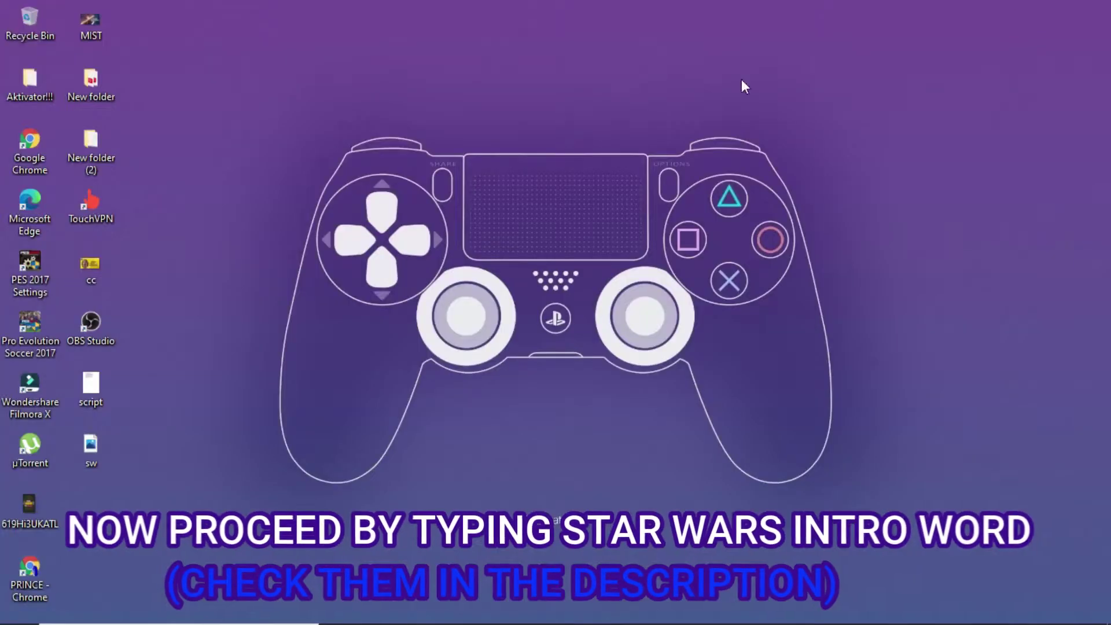
double_click(91, 389)
drag(174, 186, 336, 354)
right_click(336, 351)
click(374, 402)
- Return to Filmora and paste the copied intro paragraphs into the title's text
click(639, 608)
click(334, 152)
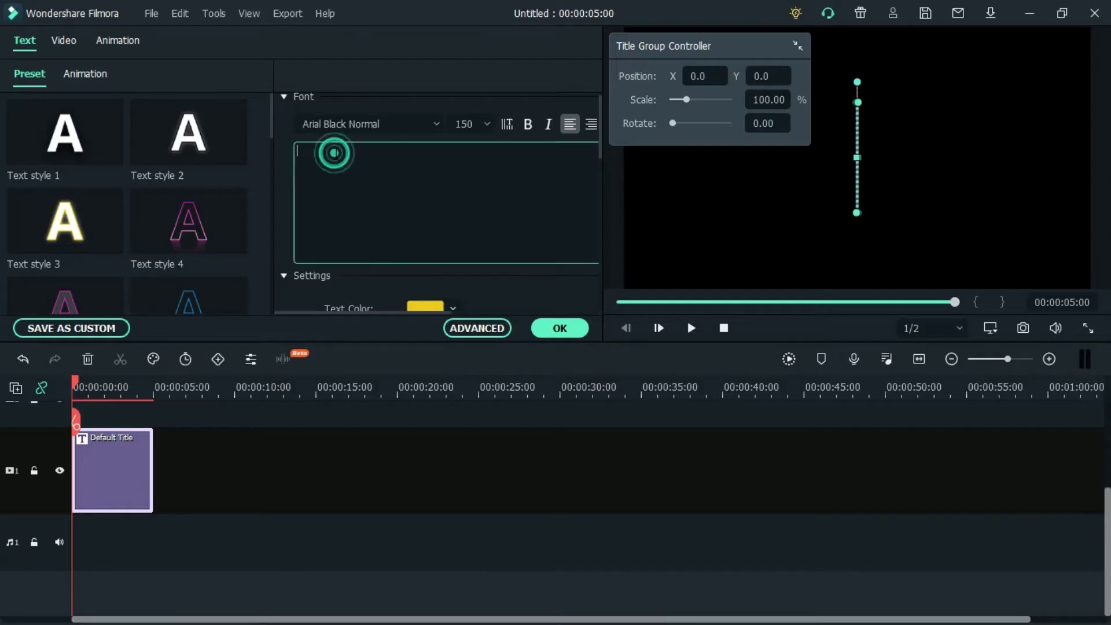
key(ctrl+v)
- Reduce the intro text's font size to 20 so the paragraphs fit the frame
click(488, 123)
drag(487, 252, 487, 187)
click(470, 231)
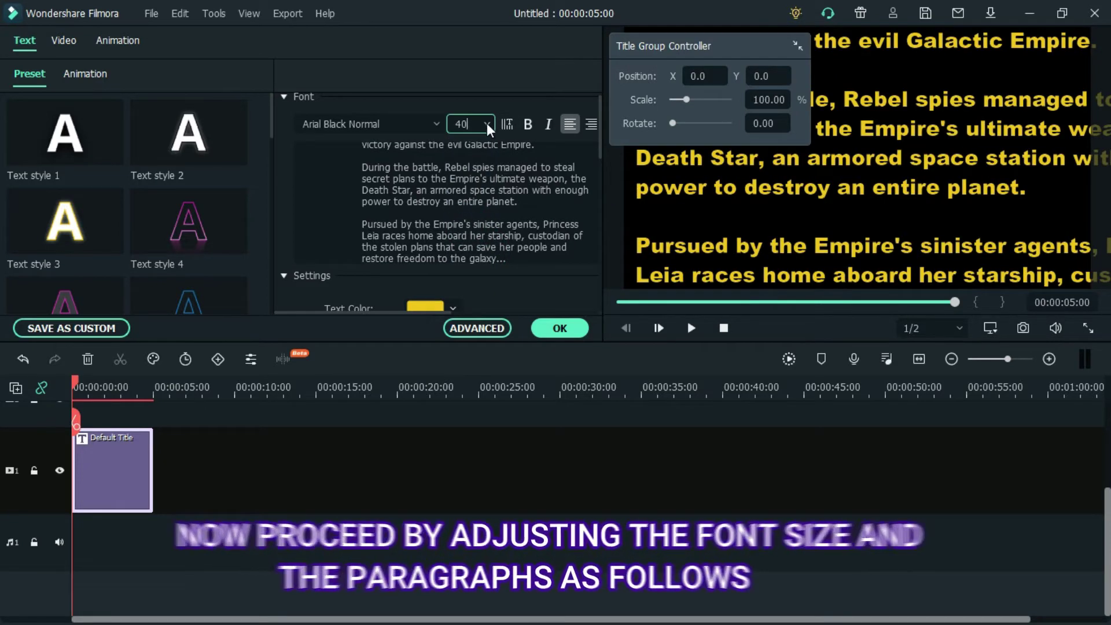
click(486, 123)
click(467, 156)
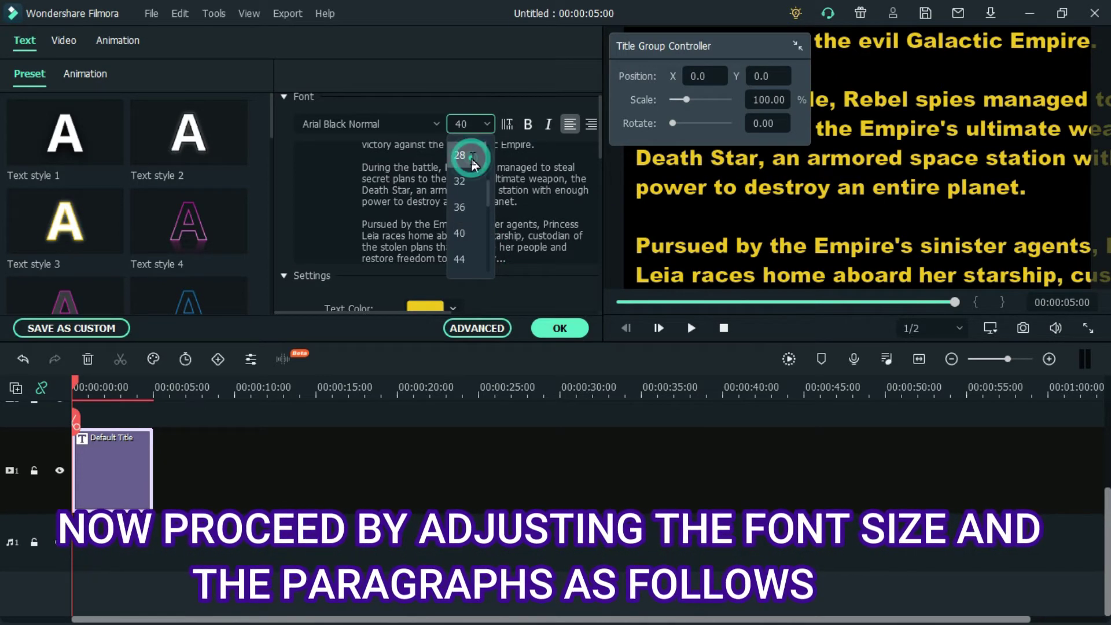
click(491, 121)
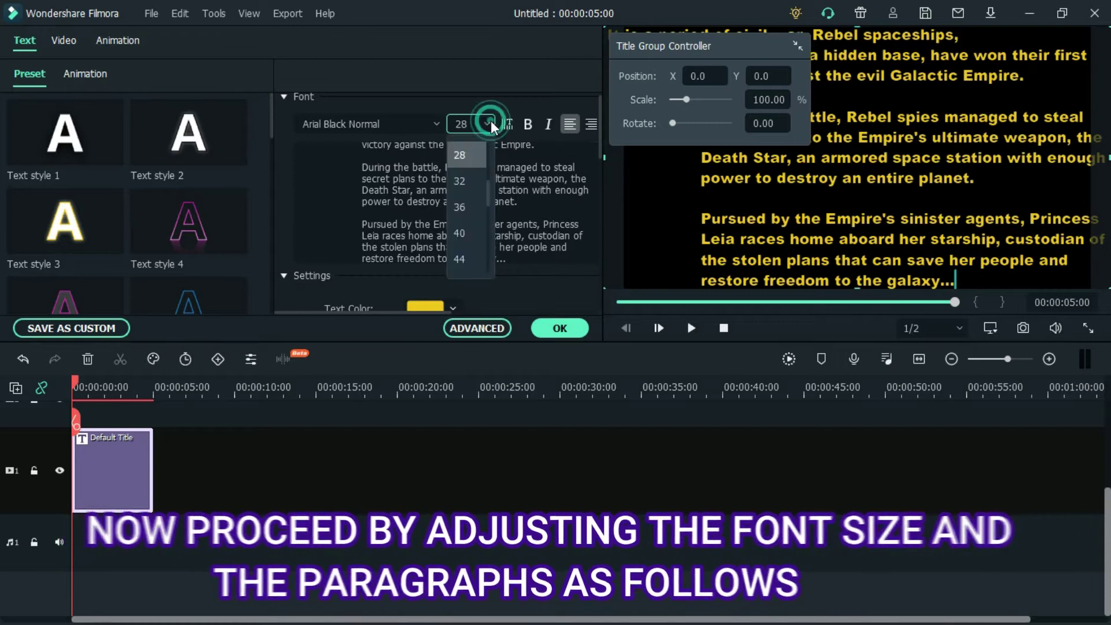
click(467, 155)
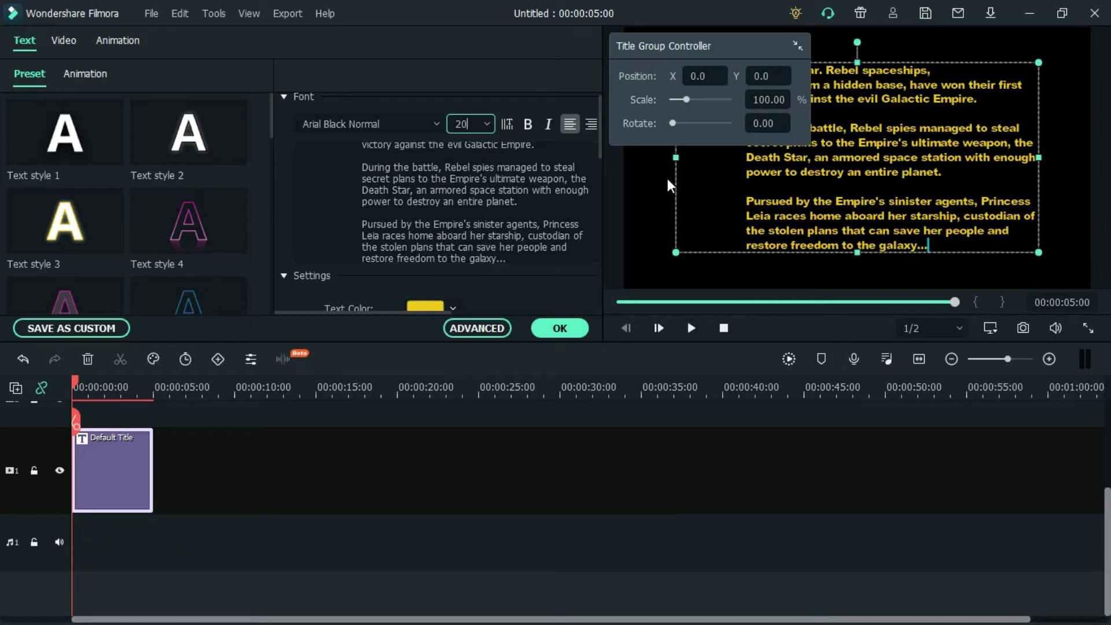
click(667, 178)
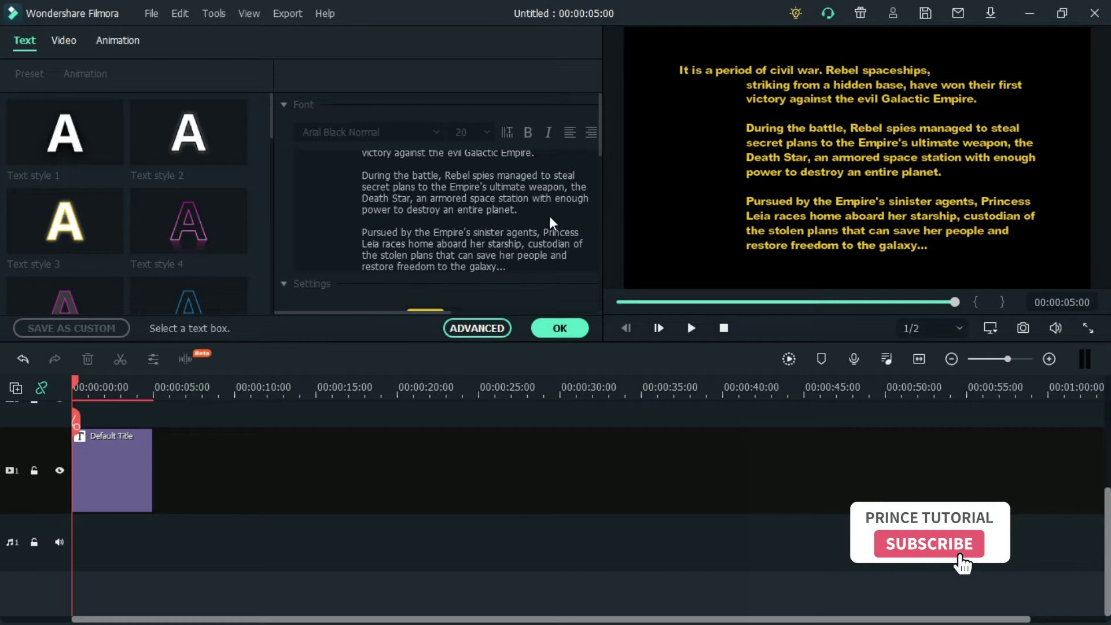
- Open the title in the advanced text editor and indent its first line to align with the lines below
click(484, 329)
drag(296, 187, 295, 148)
click(91, 143)
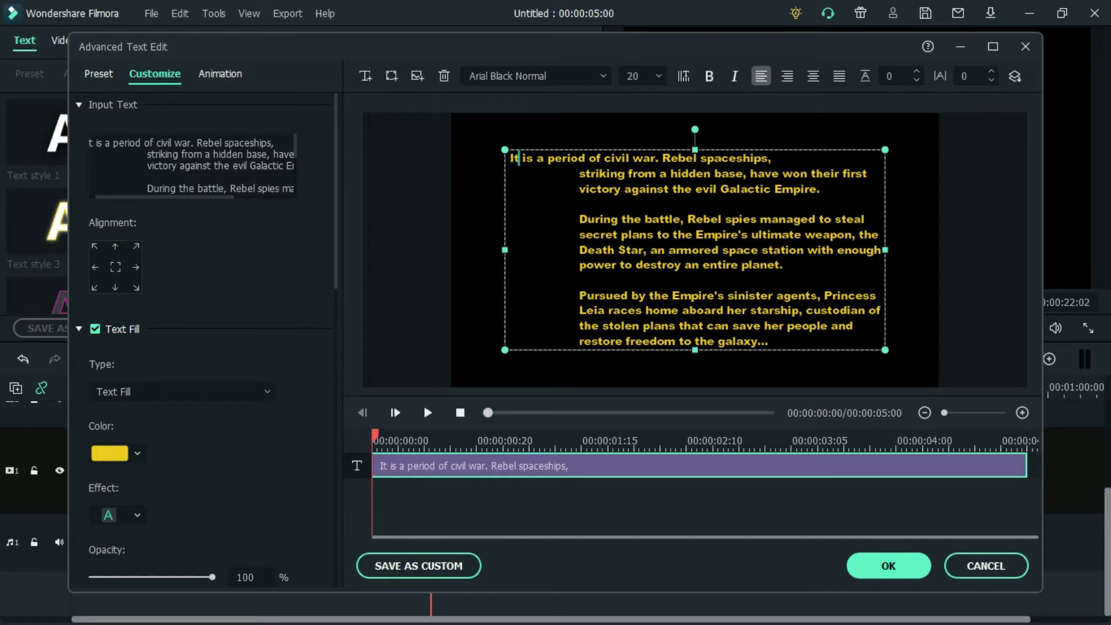
click(508, 162)
drag(295, 180, 294, 143)
drag(194, 197, 179, 198)
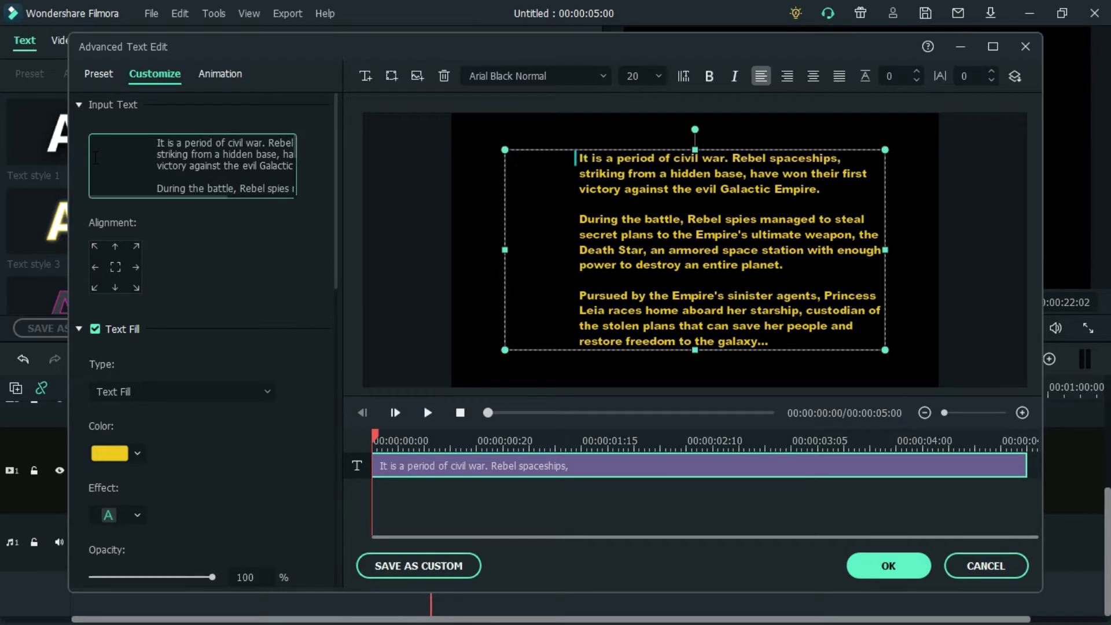
- Remove leading spaces from the first two lines of the opening paragraph to center them over the third
key(BackSpace)
click(155, 153)
key(BackSpace)
key(BackSpace)
key(BackSpace)
key(BackSpace)
key(BackSpace)
- Adjust the leading spaces of all four lines of the "During the battle" paragraph to center it
click(154, 188)
key(BackSpace)
key(BackSpace)
key(BackSpace)
key(BackSpace)
drag(295, 140, 295, 157)
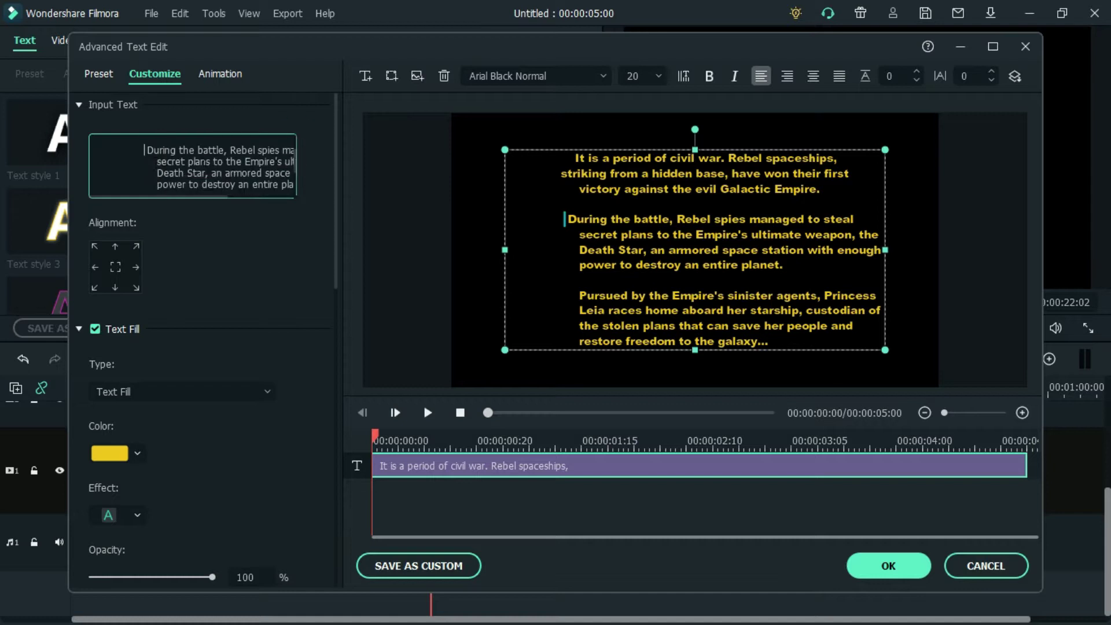
key(BackSpace)
key(BackSpace)
key(BackSpace)
key(BackSpace)
key(BackSpace)
key(BackSpace)
key(BackSpace)
key(BackSpace)
click(160, 187)
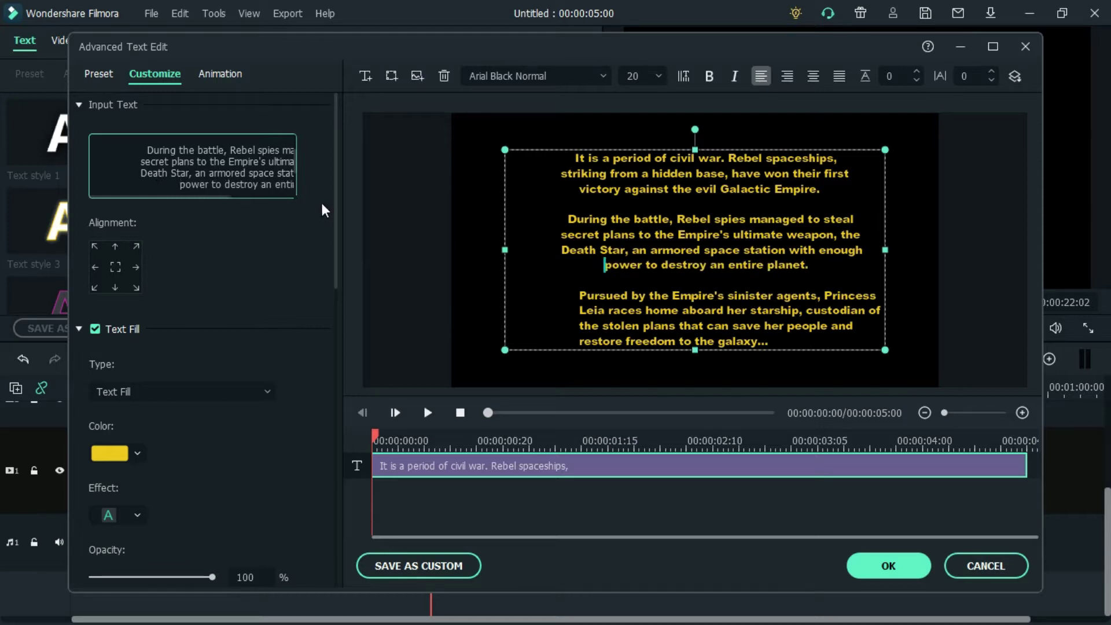
- Remove leading spaces from the first two lines of the "Pursued by the Empire's" paragraph to center them
drag(296, 159, 295, 177)
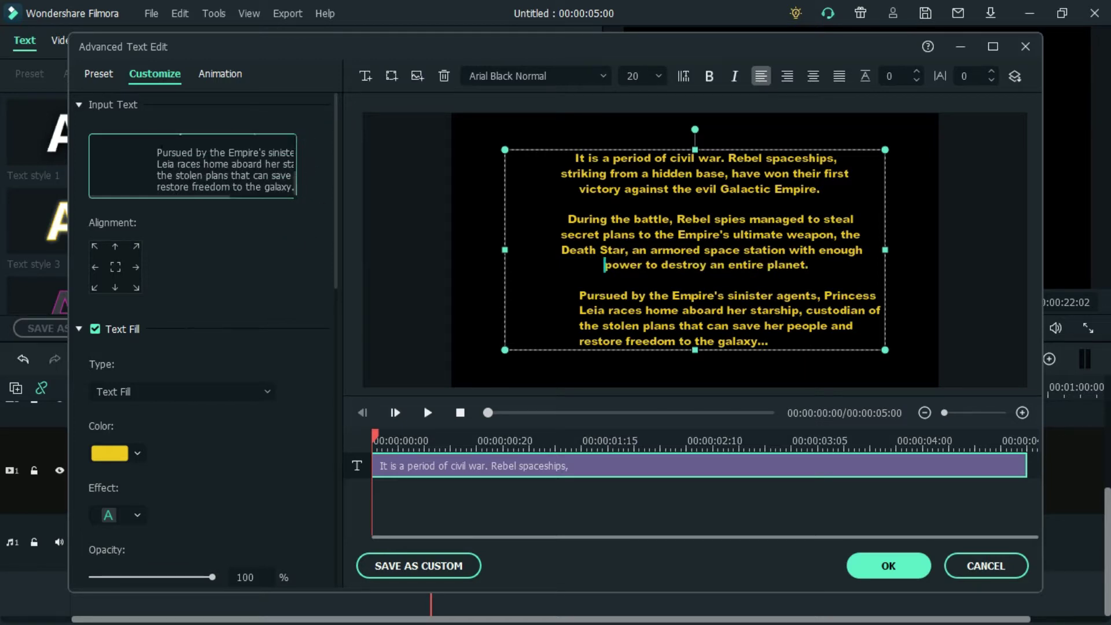
key(BackSpace)
key(BackSpace)
key(BackSpace)
key(BackSpace)
click(157, 165)
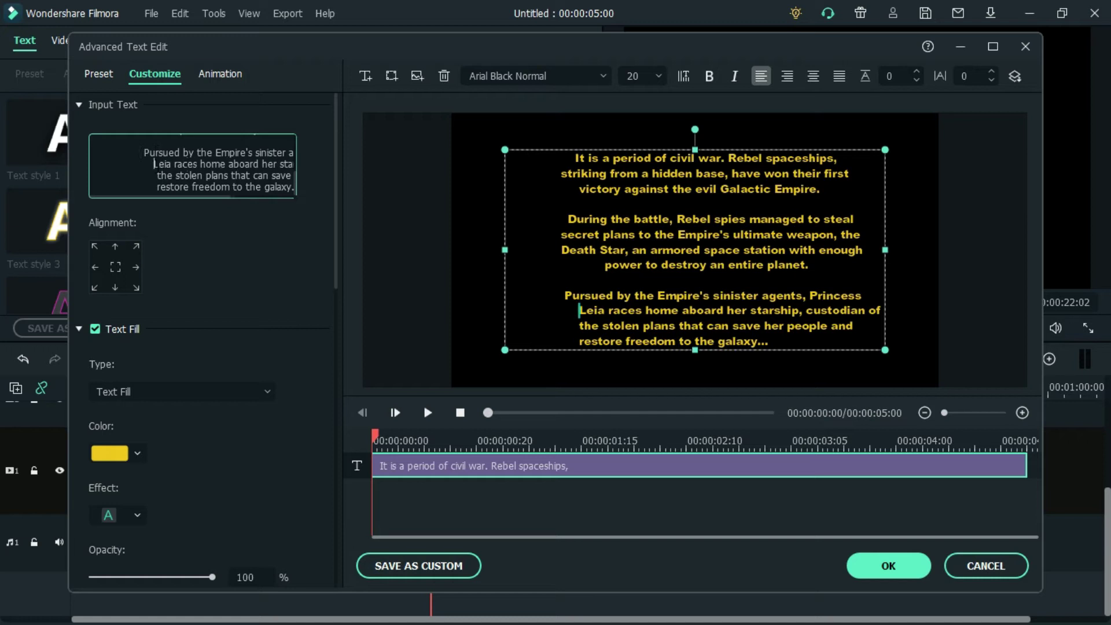
key(BackSpace)
key(BackSpace)
key(BackSpace)
key(BackSpace)
key(BackSpace)
key(End)
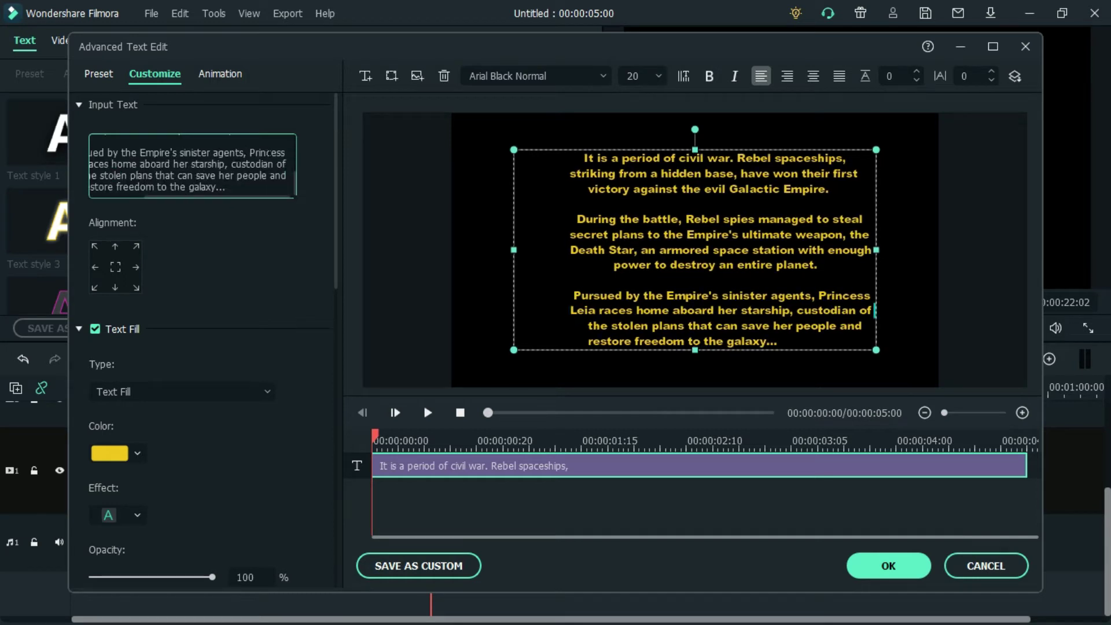
- Adjust the leading spaces of the last two lines of the "Pursued by the Empire's" paragraph to center them
drag(228, 197, 185, 197)
key(BackSpace)
key(BackSpace)
key(BackSpace)
click(139, 187)
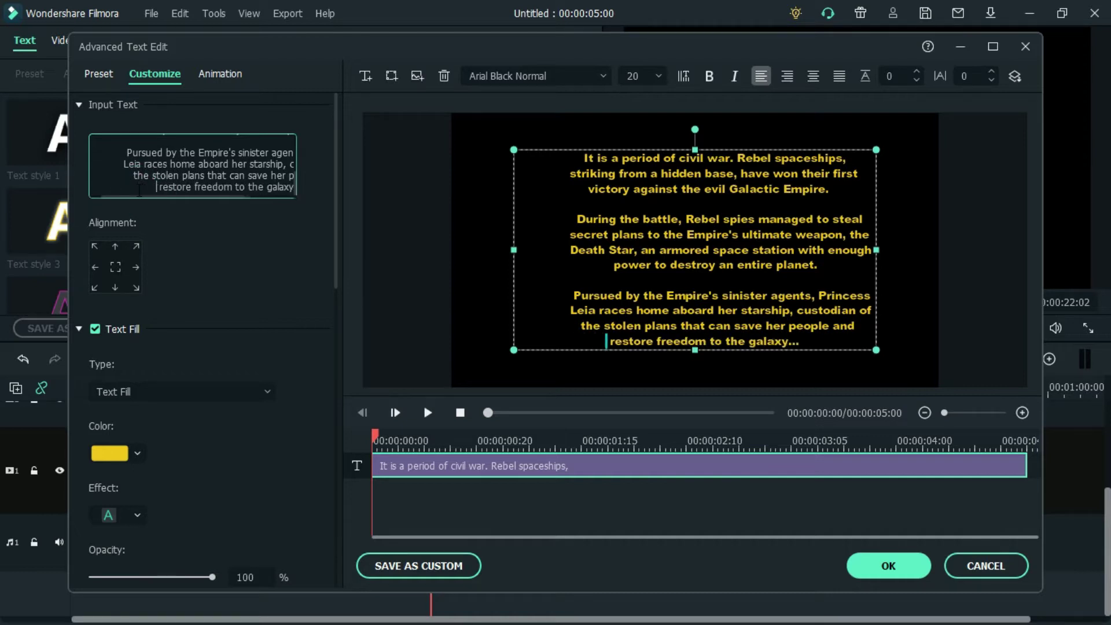
- Shift the crawl text slightly down and add a separate text box above it reading "EPISODE 1"
click(366, 75)
click(718, 220)
click(366, 76)
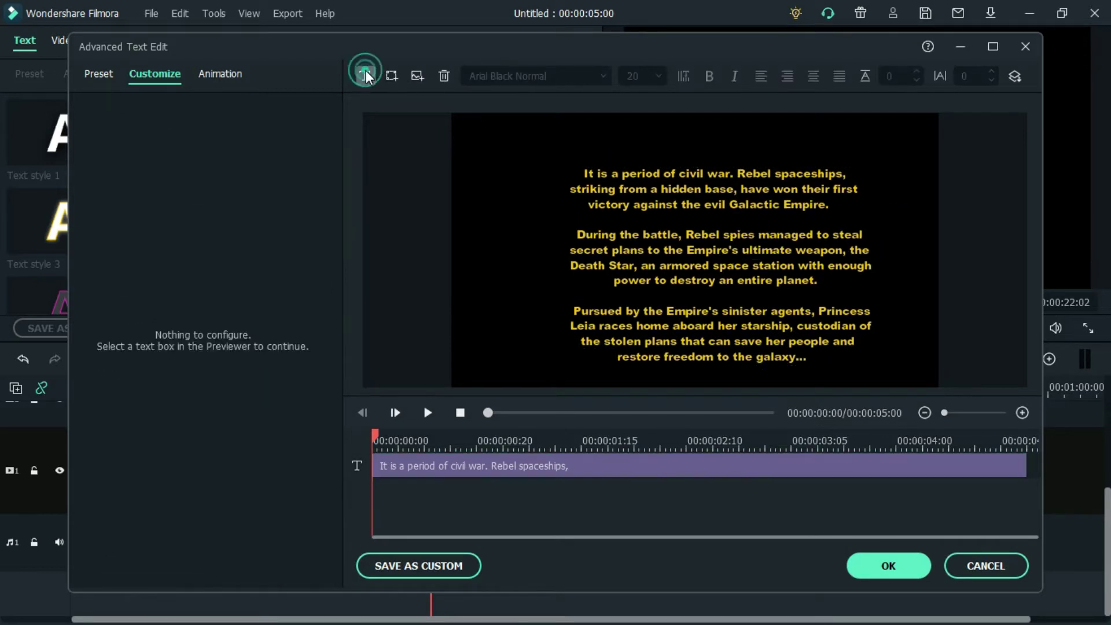
drag(709, 251, 709, 166)
click(269, 158)
key(BackSpace)
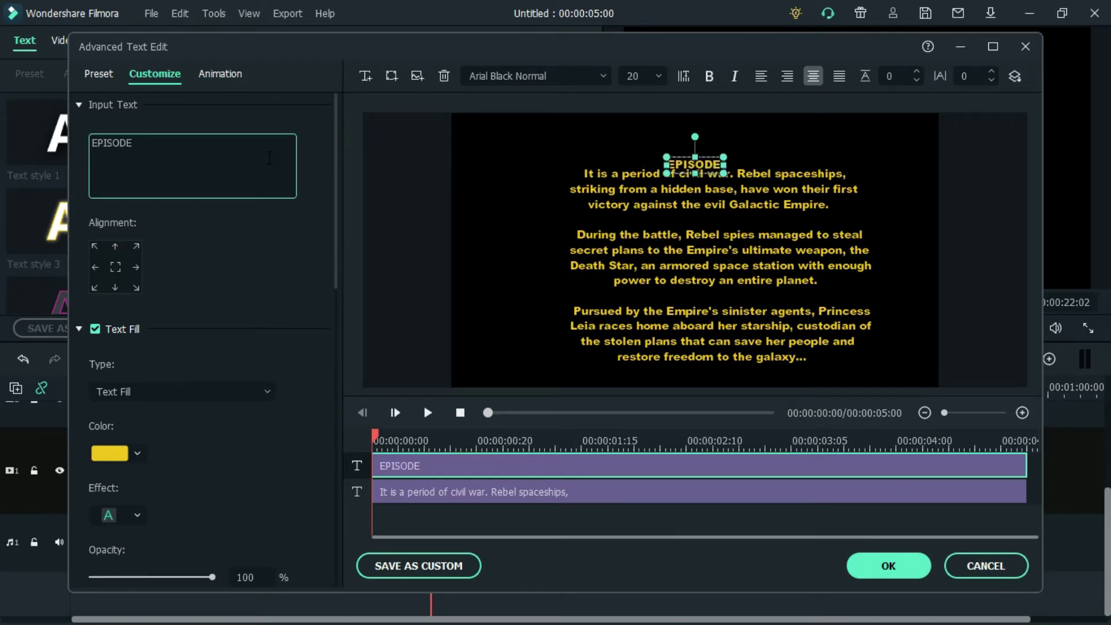
- Center the "EPISODE 1" heading just above the opening paragraph and apply the title edits
click(774, 153)
click(702, 164)
drag(702, 163, 710, 148)
click(89, 140)
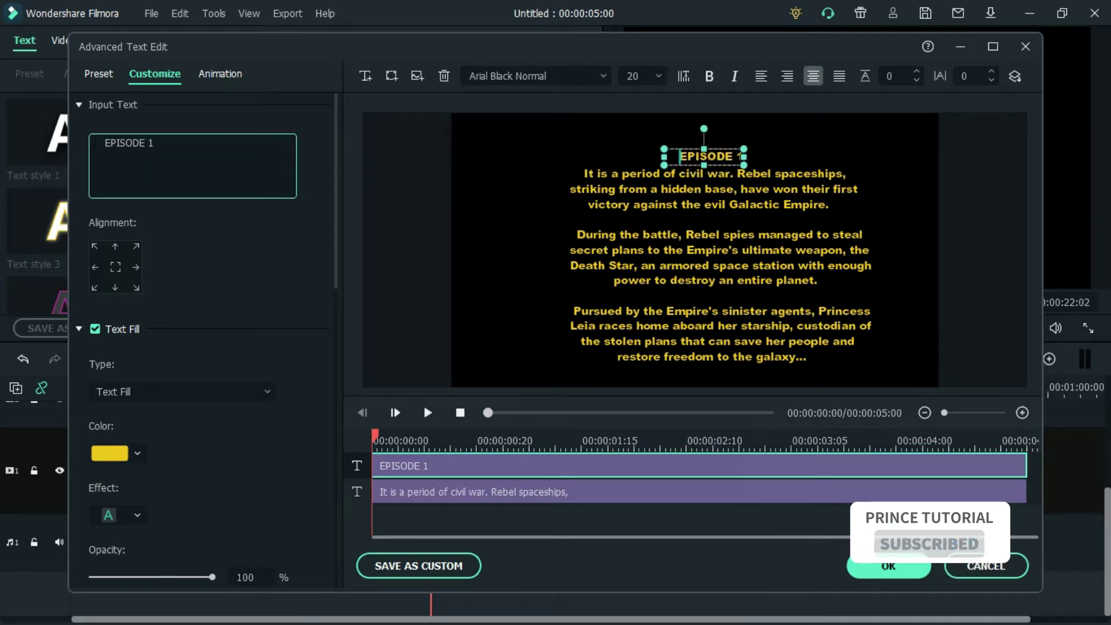
click(507, 205)
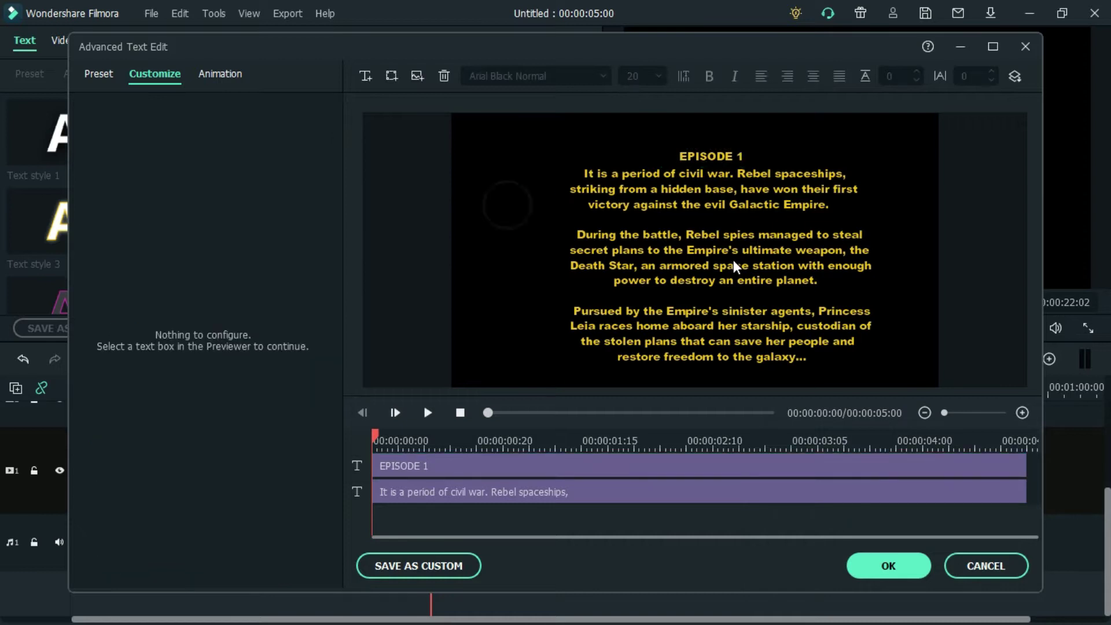
click(884, 567)
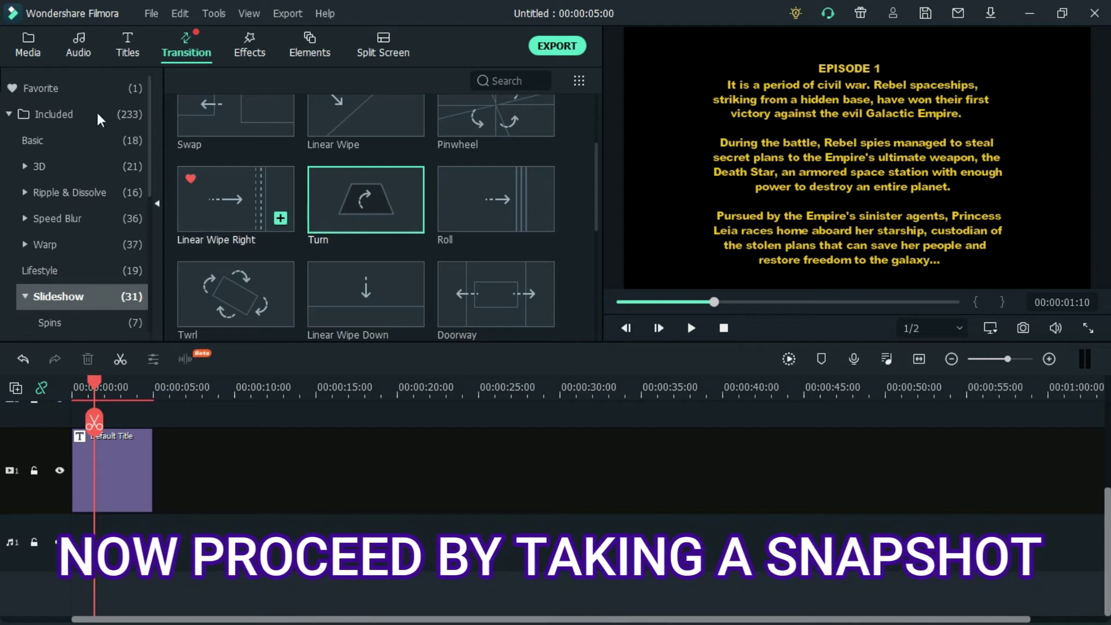
- Take a snapshot of the finished crawl title and place that image at the start of video track 1
click(21, 49)
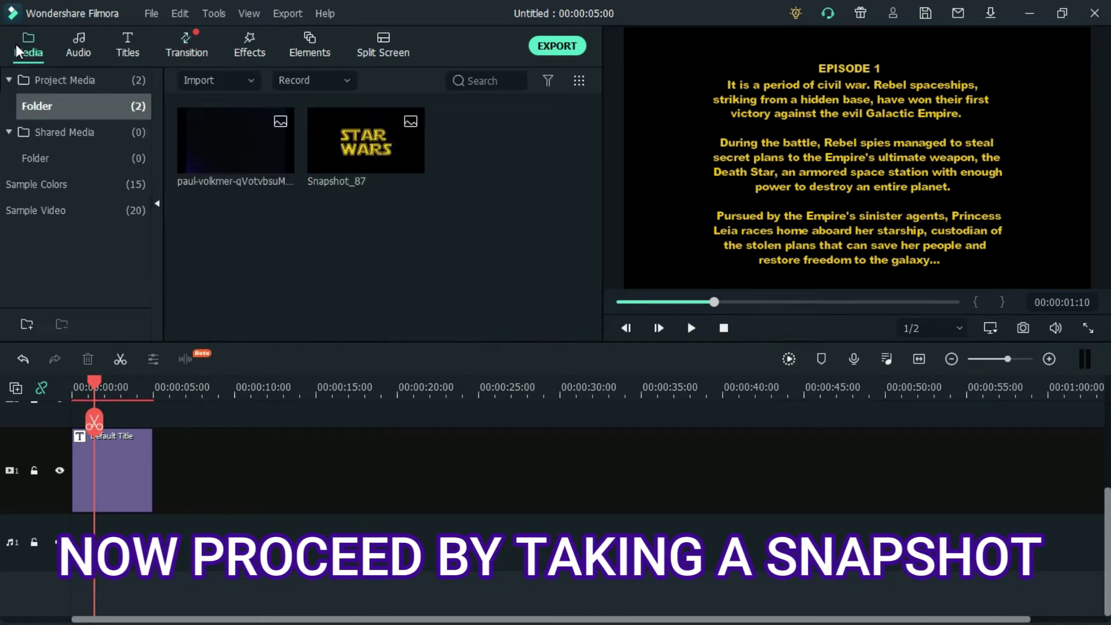
click(1024, 327)
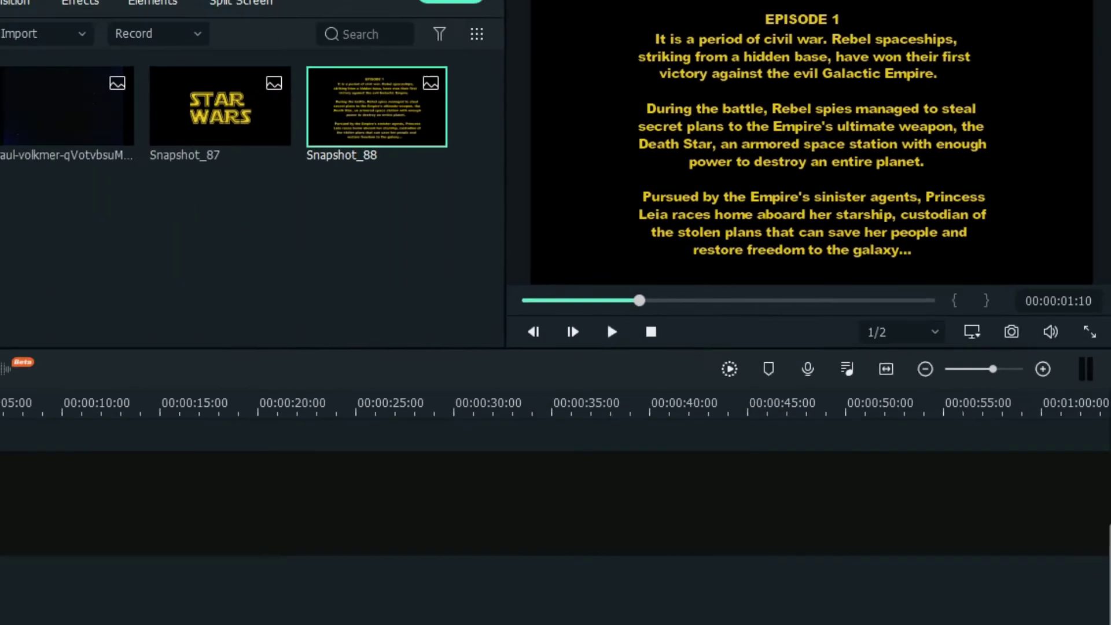
drag(496, 145, 127, 467)
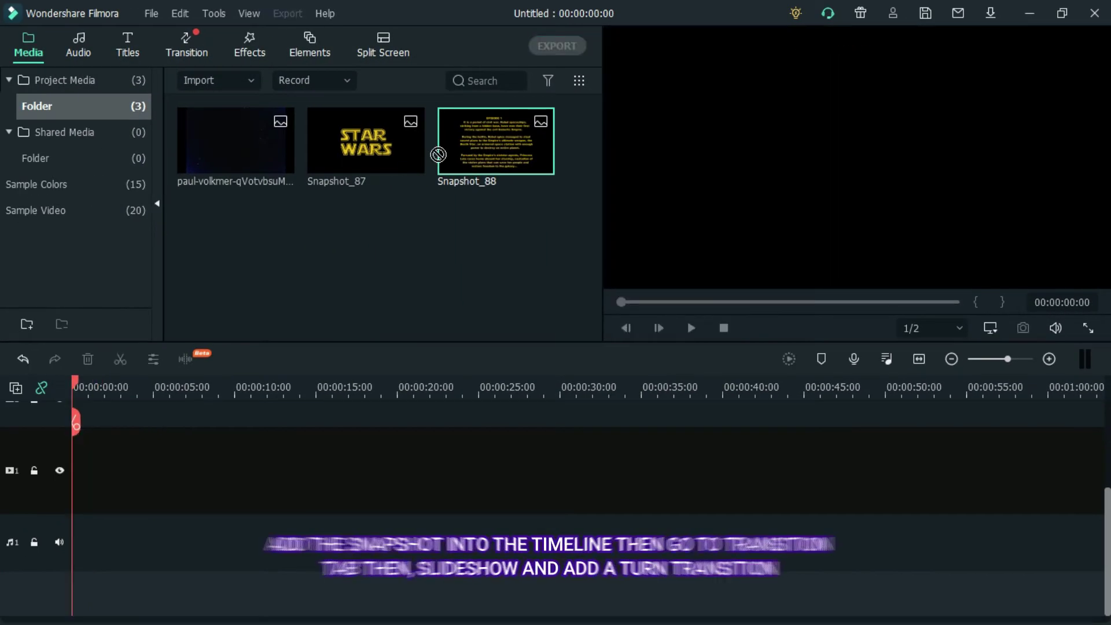
drag(438, 154, 169, 478)
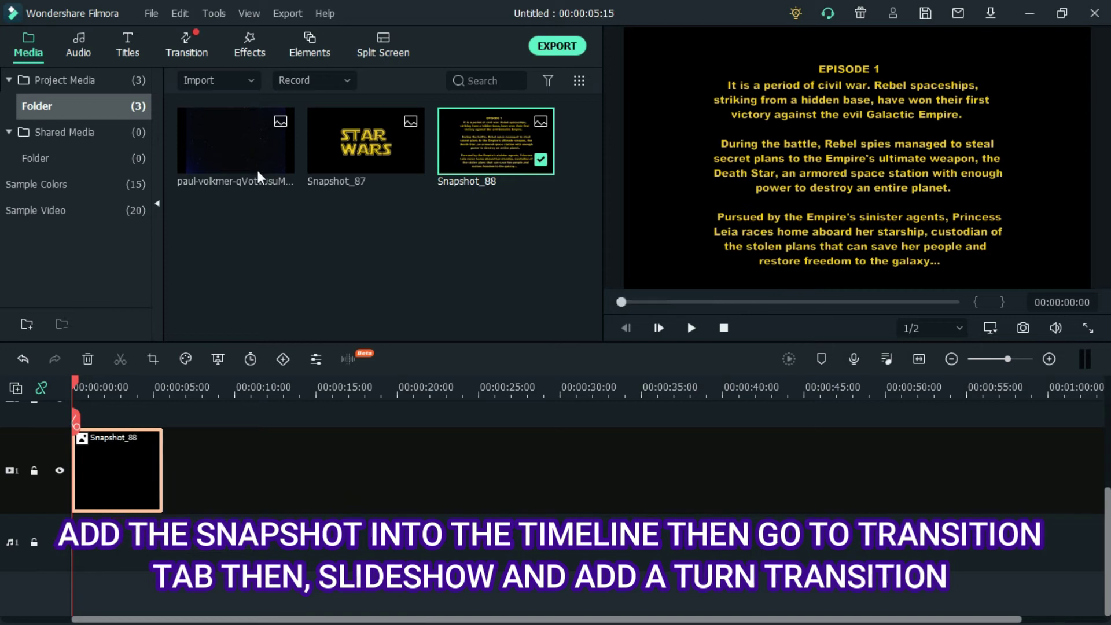
- Apply the Slideshow Turn transition to the crawl snapshot clip on the timeline
click(183, 54)
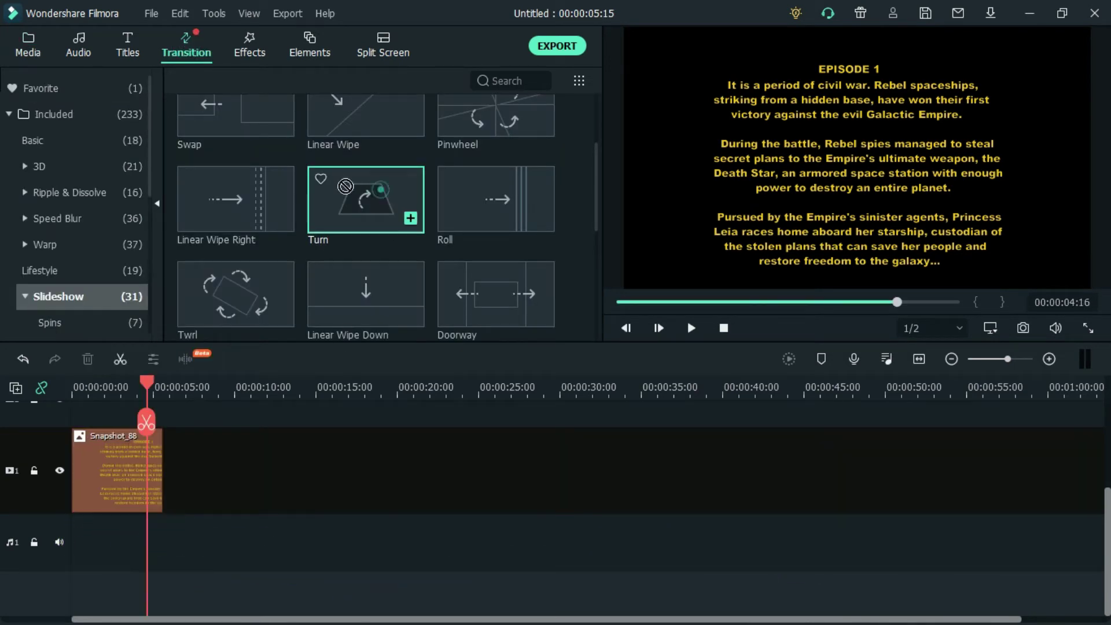
drag(143, 475, 142, 476)
- Position the playhead at 00:00:02:07, where the crawl text looks tilted, and take a snapshot of that frame
drag(146, 380, 102, 383)
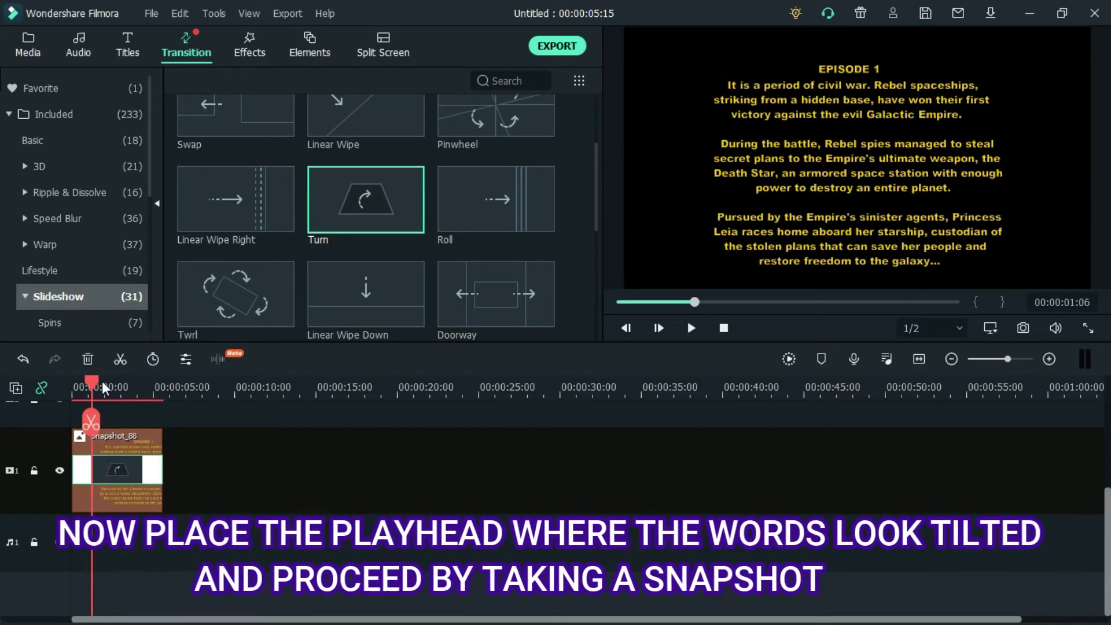
click(106, 381)
drag(106, 381, 108, 381)
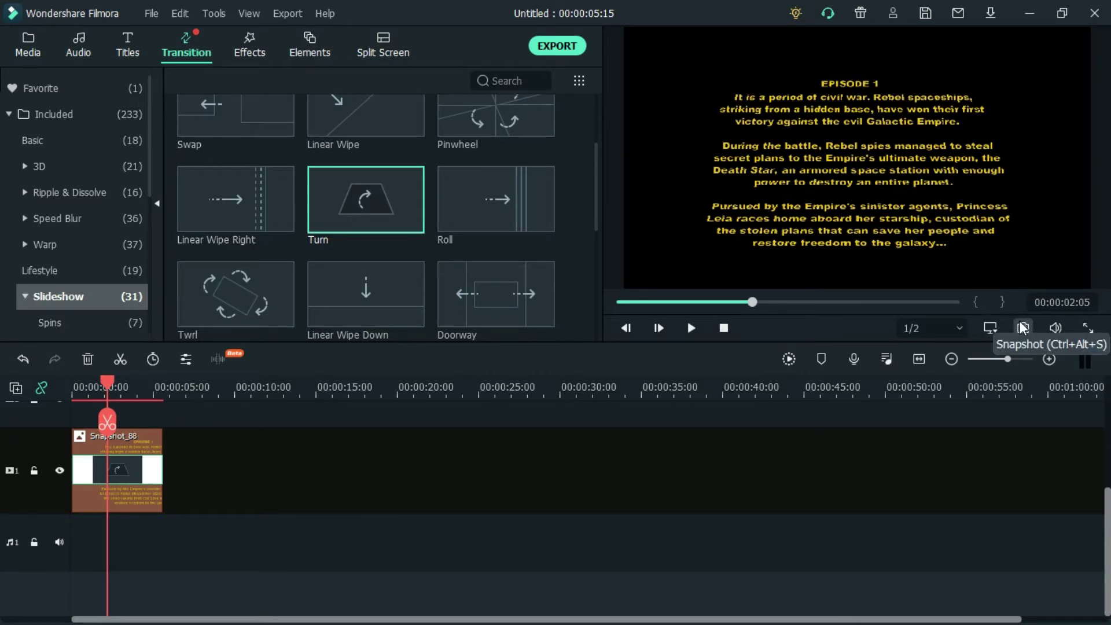
click(109, 383)
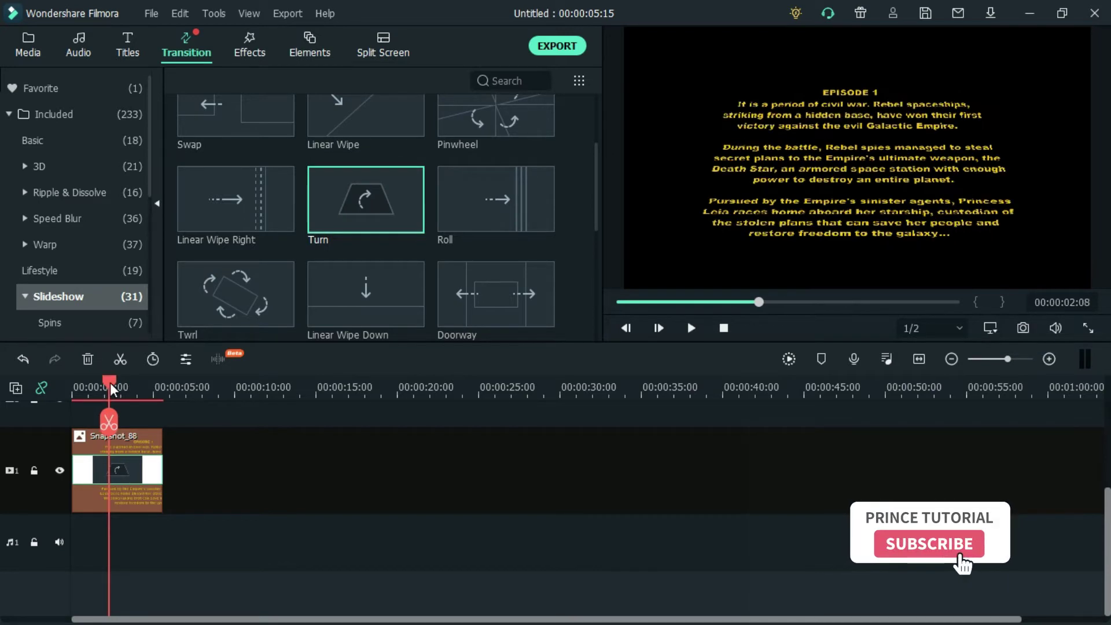
click(109, 383)
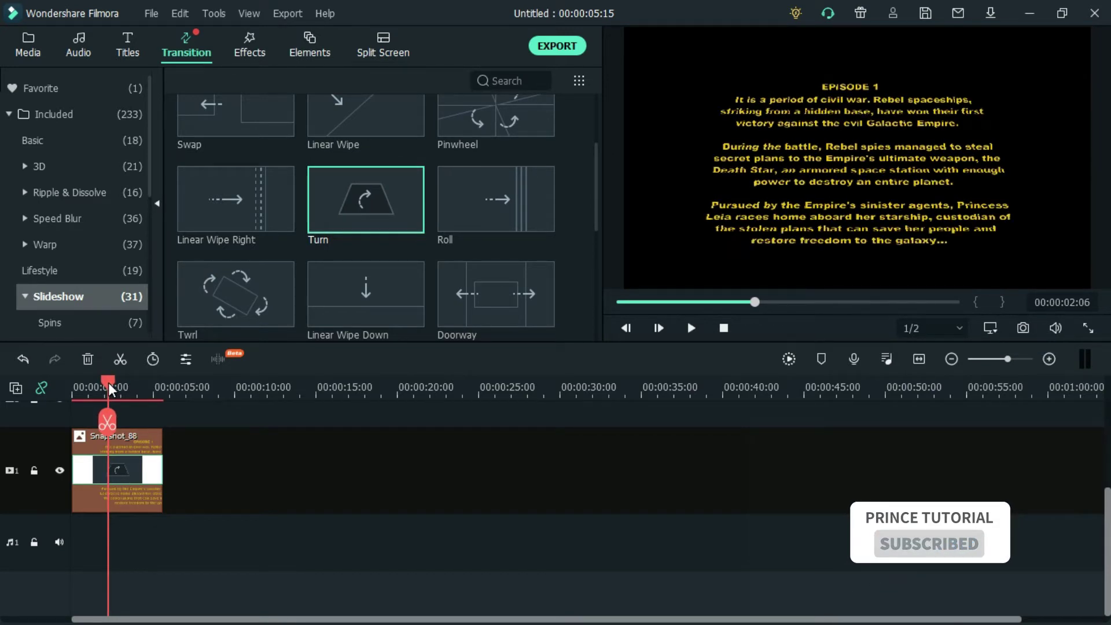
click(110, 383)
click(110, 383)
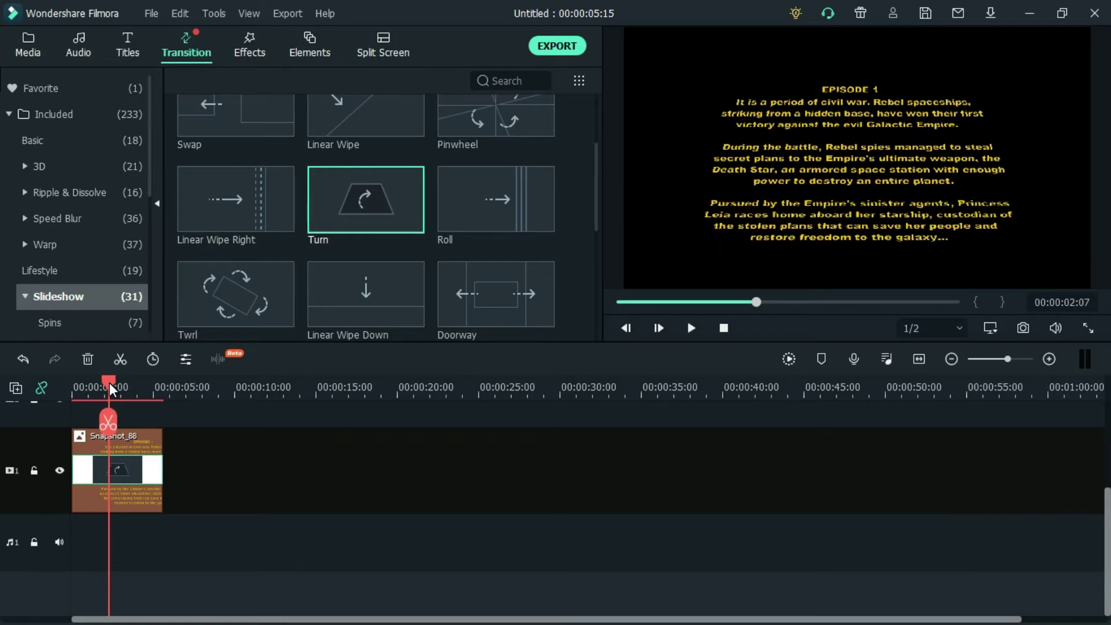
click(1022, 327)
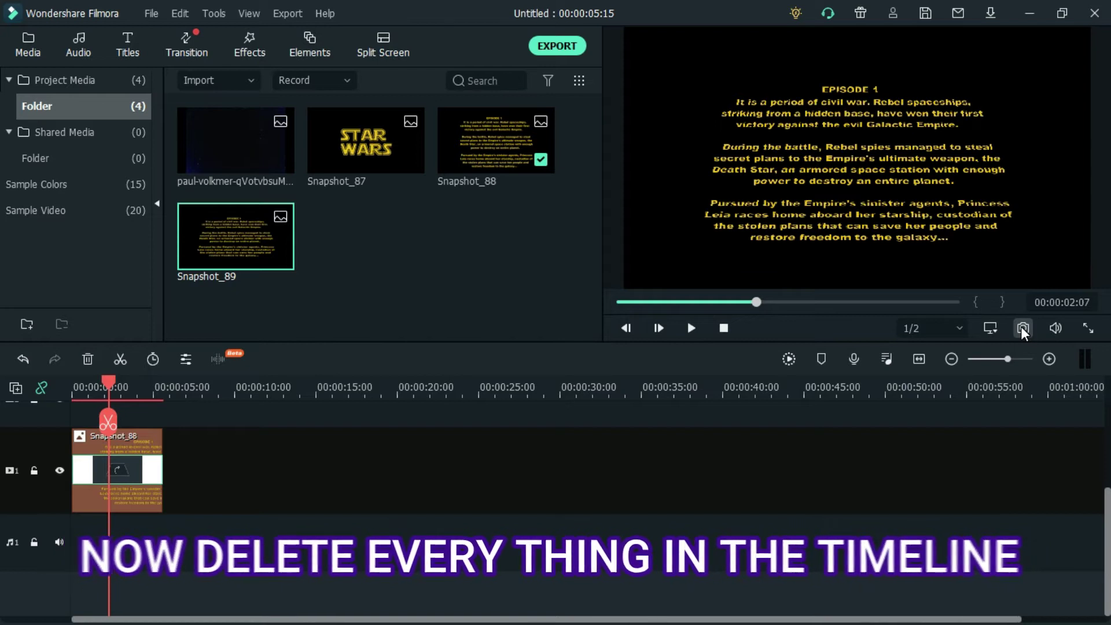
- Delete the crawl clip from the timeline and remove the untilted Snapshot_88 from the project media
click(103, 458)
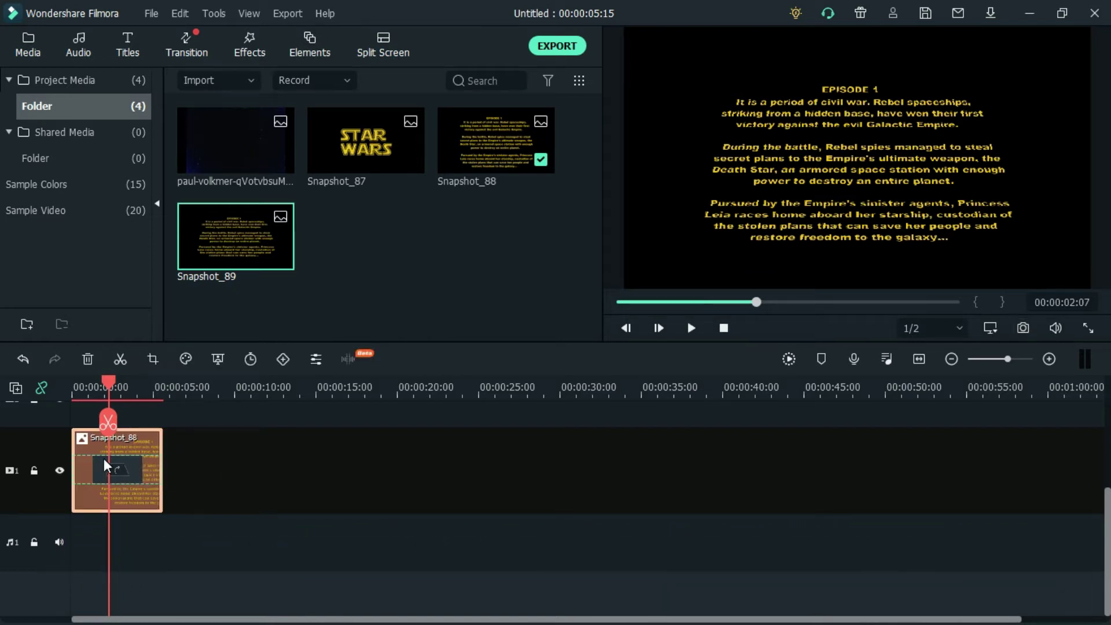
key(Delete)
click(488, 142)
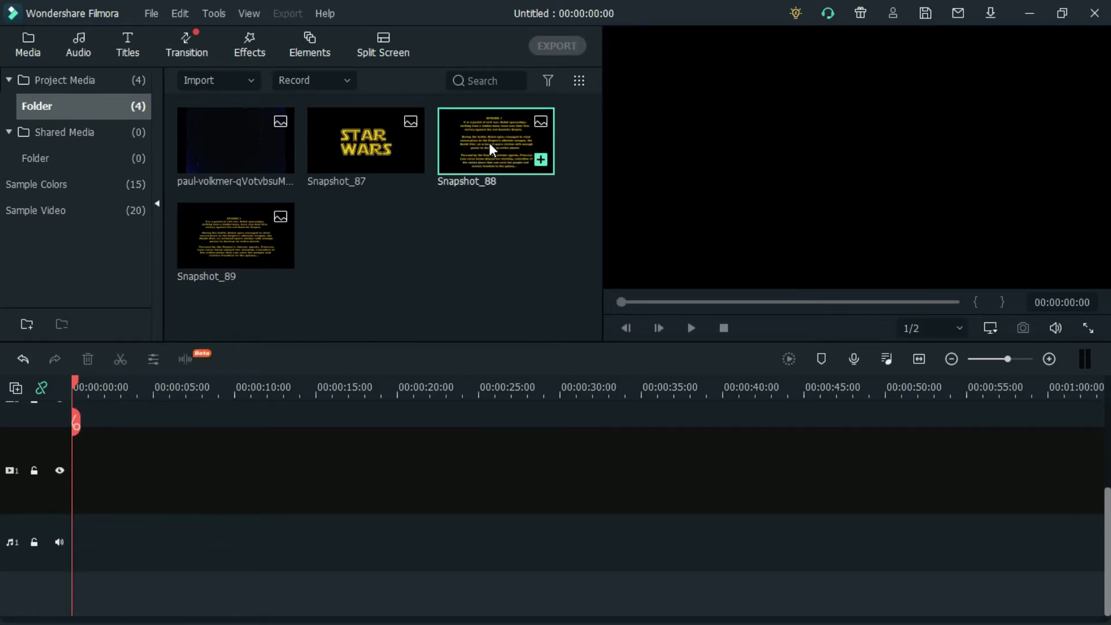
key(Delete)
key(Return)
- Place the starfield image at the start of video track 1, extended to about 25 seconds and cropped to fit the frame
drag(232, 132, 140, 489)
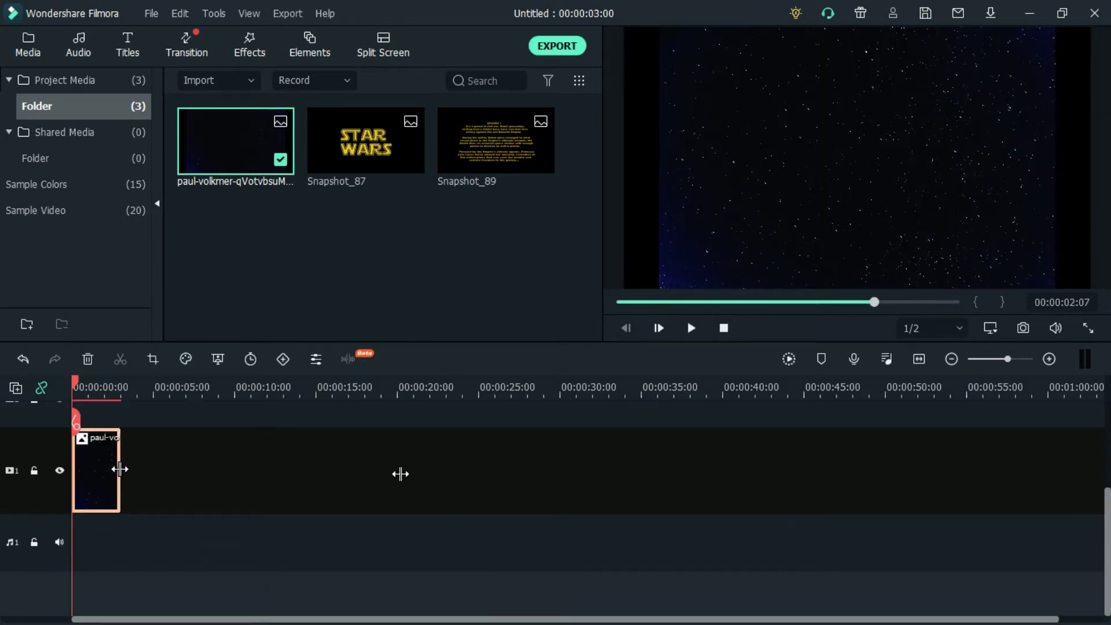
drag(119, 469, 478, 471)
right_click(299, 469)
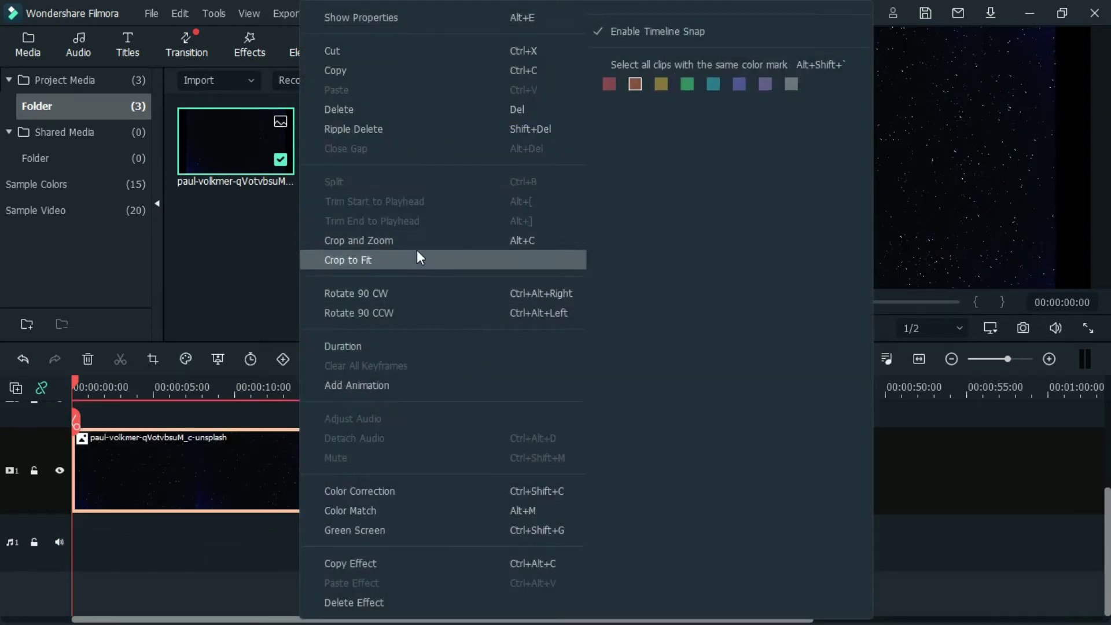
click(417, 255)
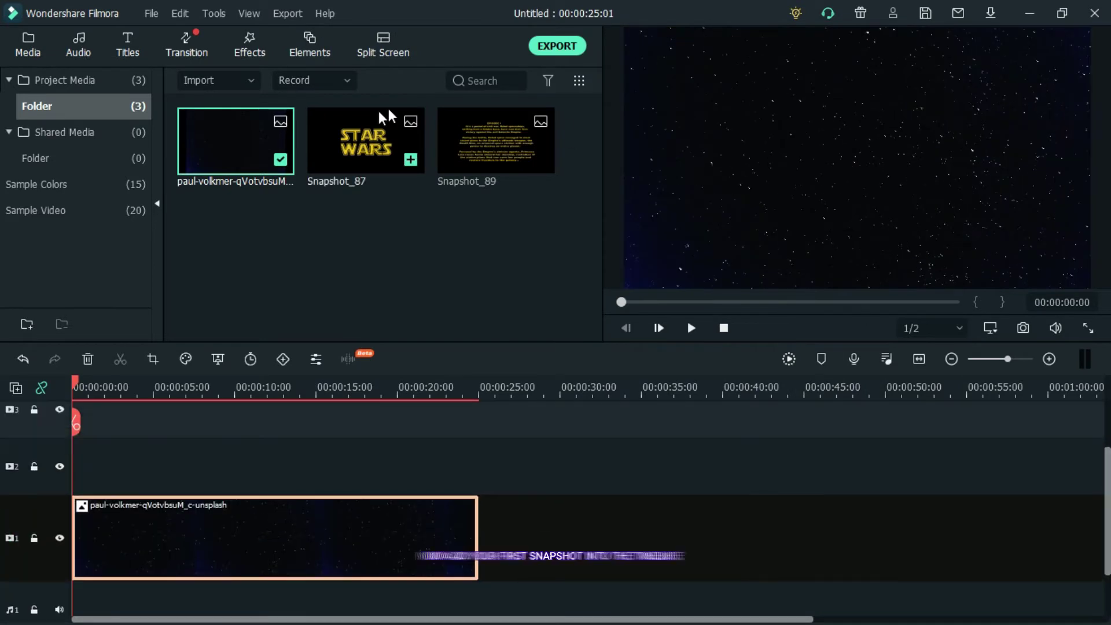
- Place the STAR WARS logo snapshot at the start of video track 2, trimmed to about 5 seconds
drag(365, 133, 273, 416)
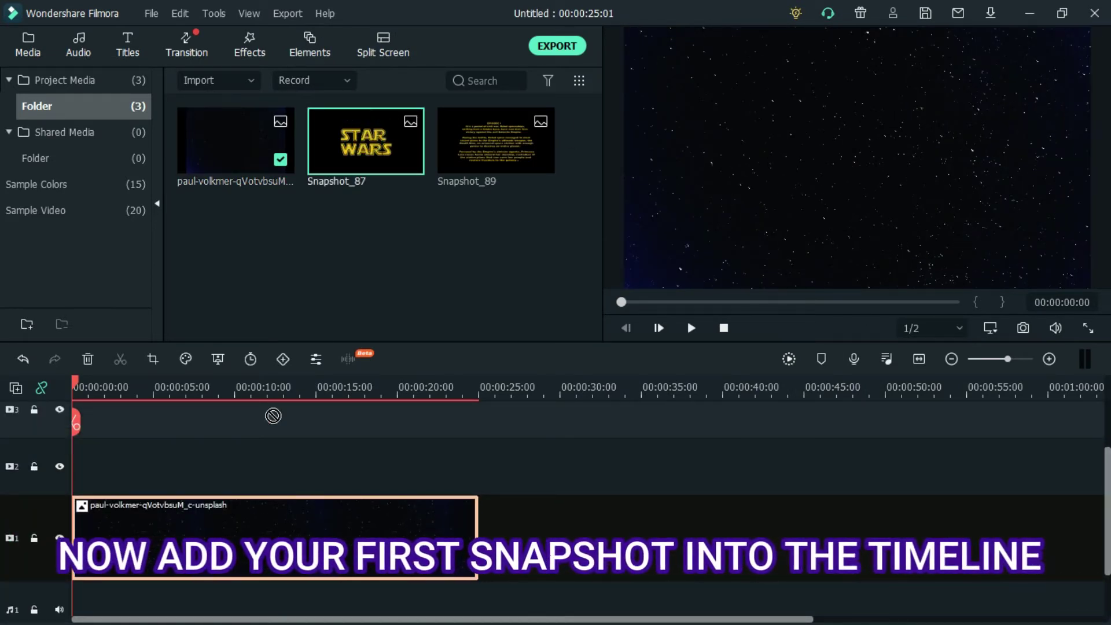
drag(192, 456, 156, 463)
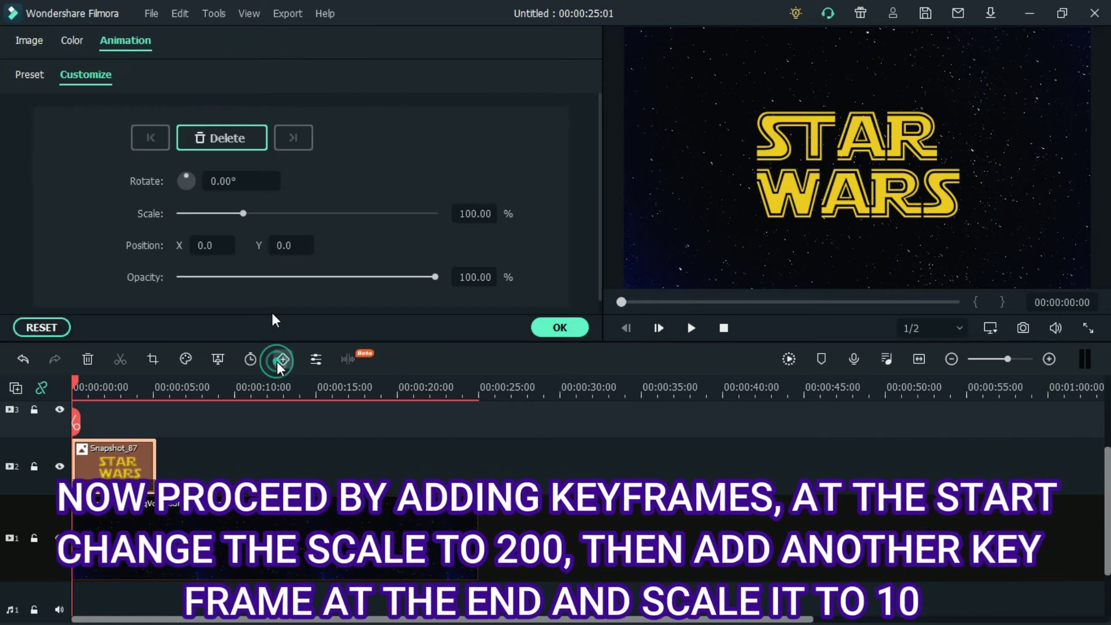
- Set the logo clip's starting keyframe to a scale of 200% and confirm the animation
click(477, 210)
click(475, 213)
key(BackSpace)
key(BackSpace)
key(BackSpace)
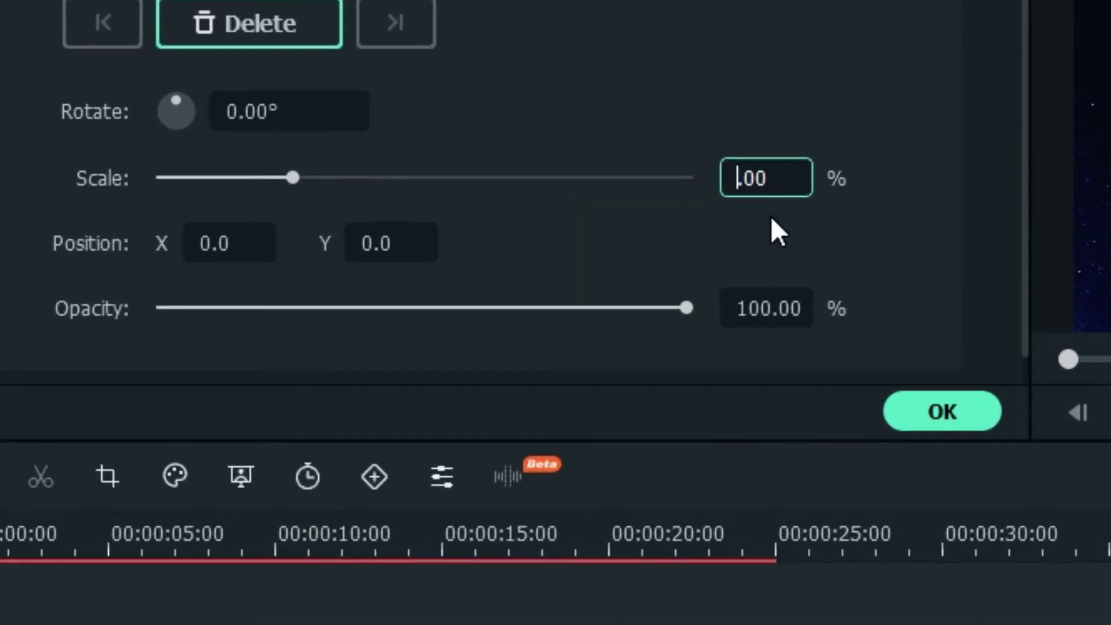
text(200)
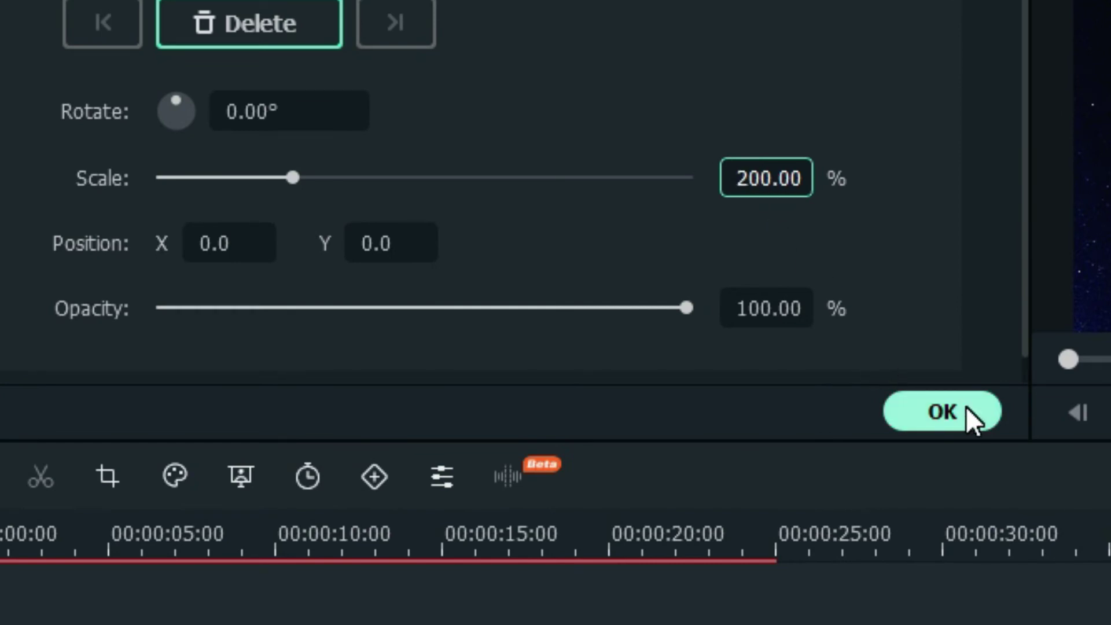
click(942, 411)
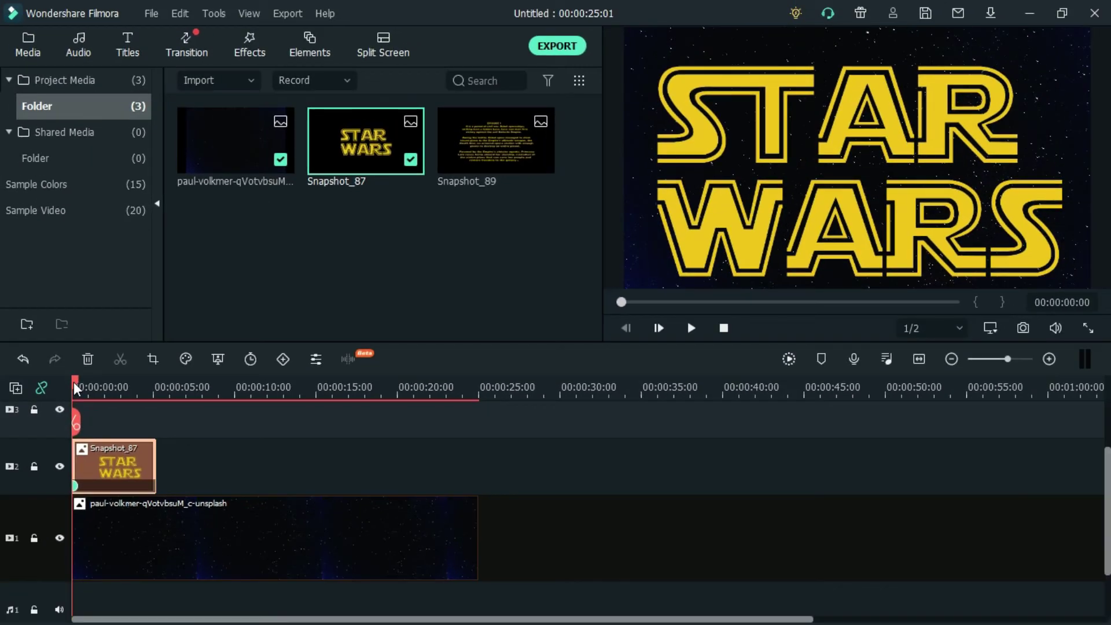
- Add a keyframe near the logo clip's end at 00:00:04:21 with a scale of 10%
drag(147, 386, 151, 387)
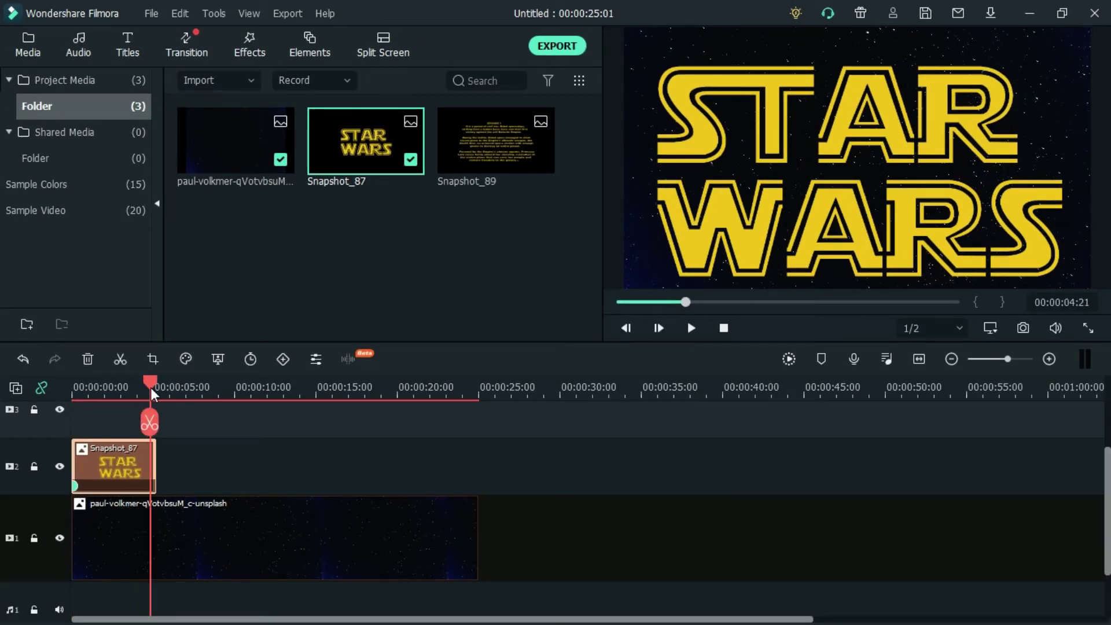
click(283, 358)
click(474, 213)
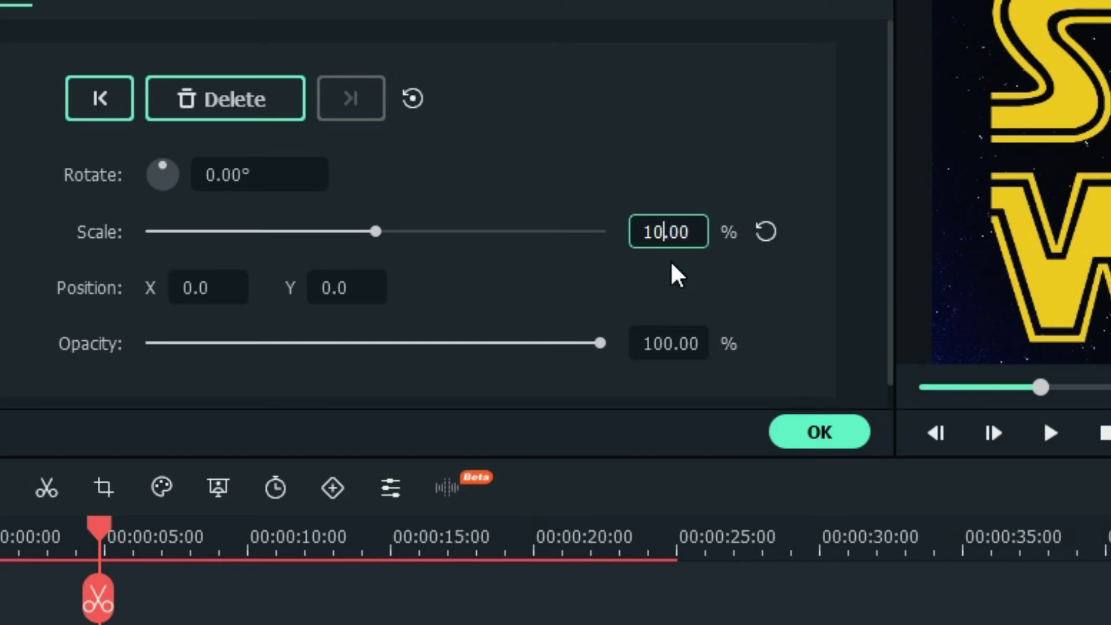
click(809, 431)
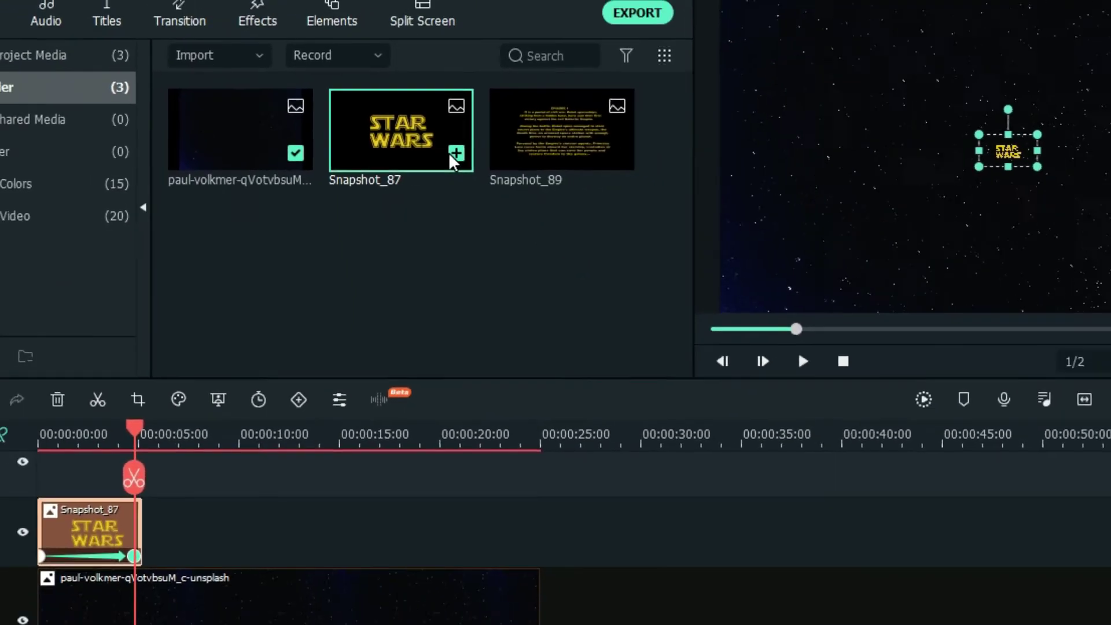
- Apply the Dissolve transition to the end of the logo clip and move the playhead to 00:00:03:11
click(180, 18)
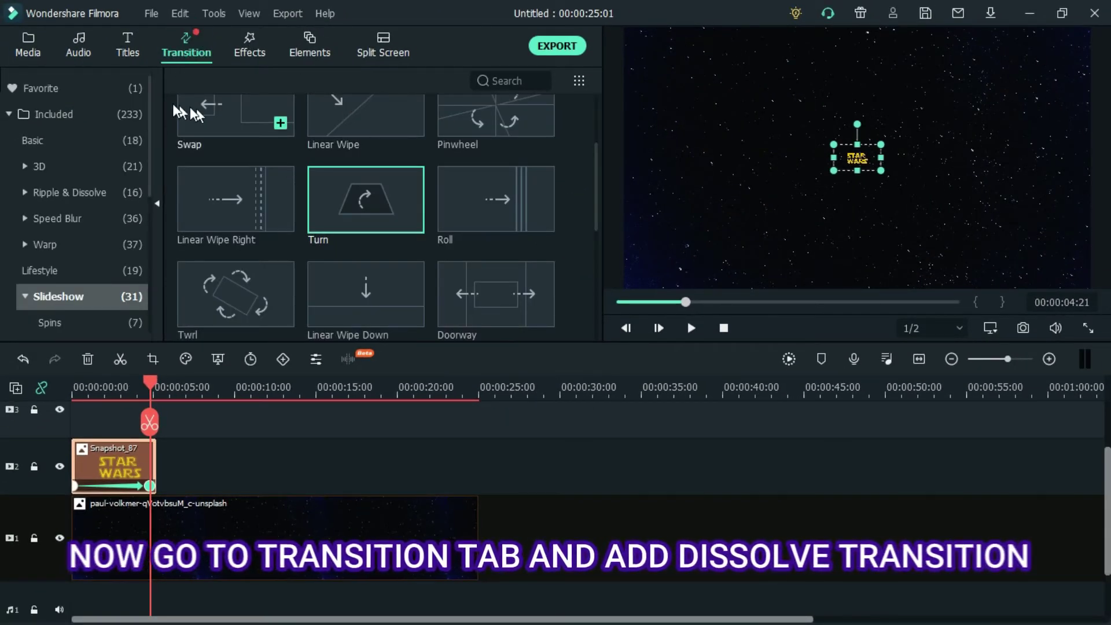
click(112, 108)
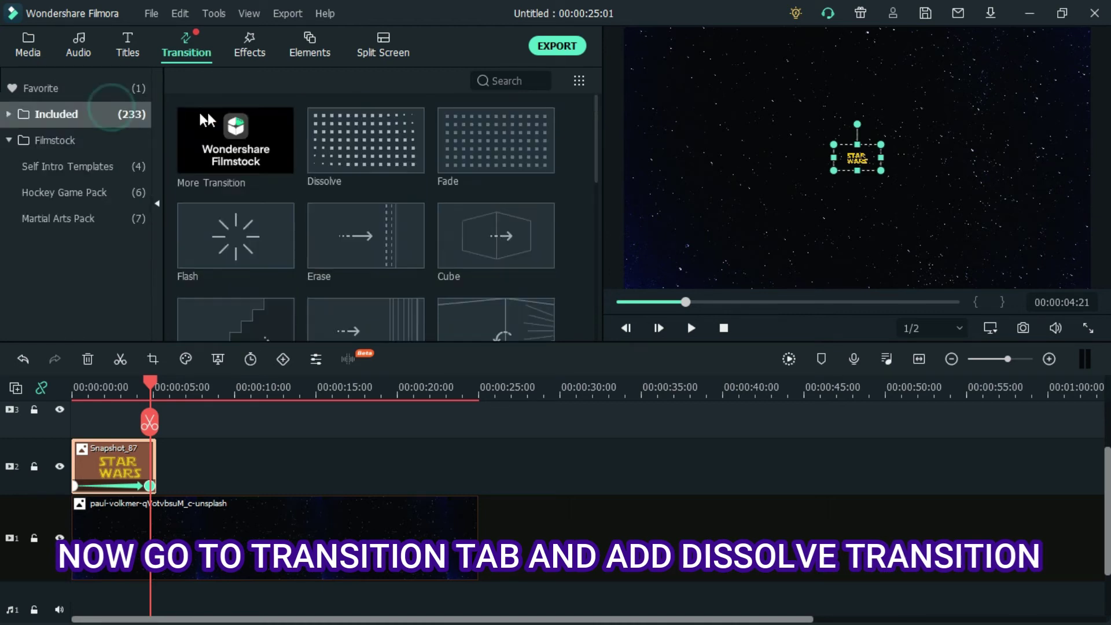
drag(348, 130, 155, 454)
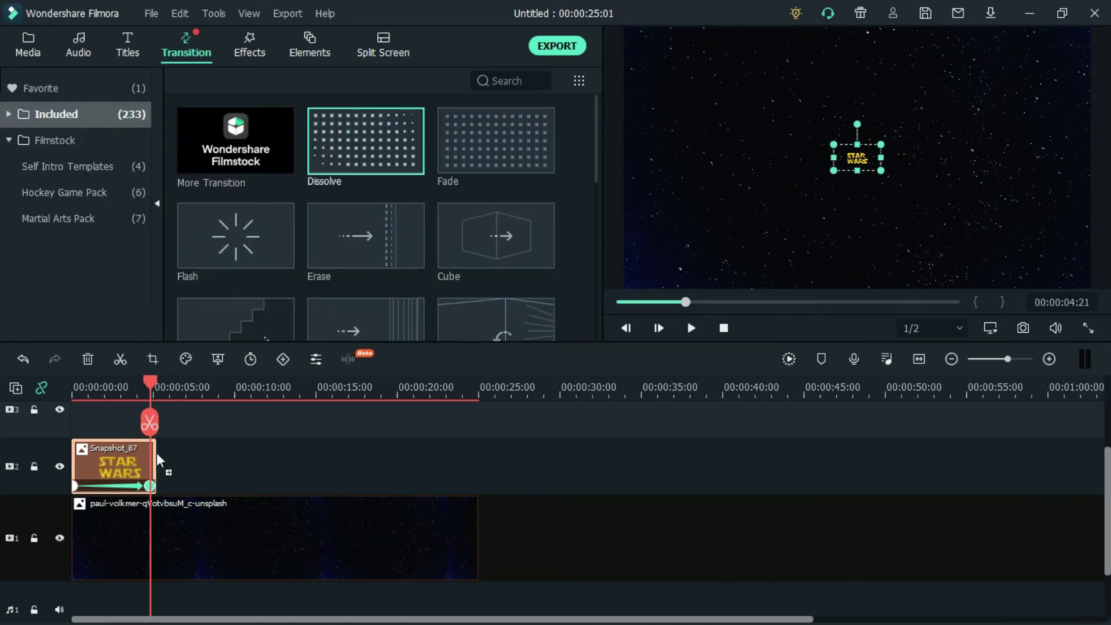
scroll(423, 473, up, 1)
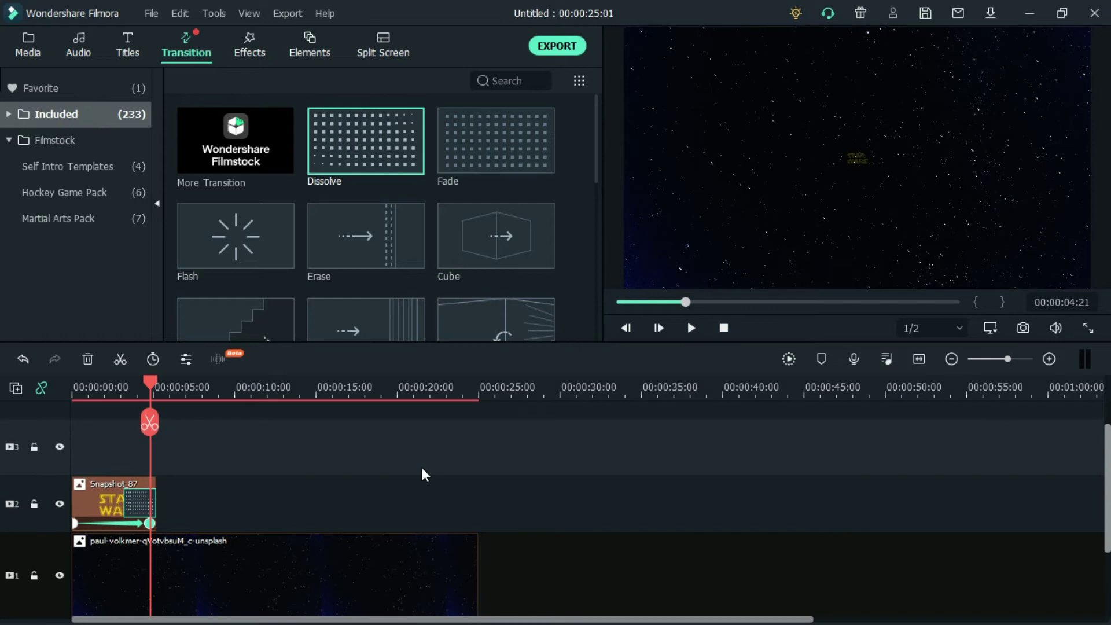
drag(130, 380, 127, 380)
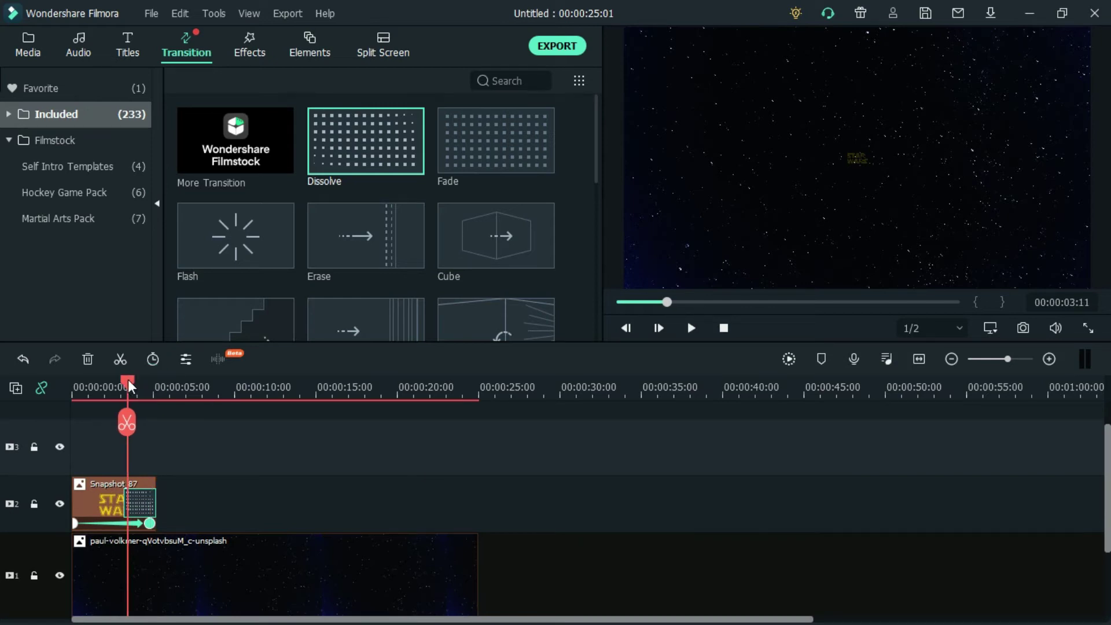
- Place the crawl text image Snapshot_89 on video track 3 from 00:00:03:11, extended to the end of the starfield clip
click(28, 46)
drag(491, 139, 473, 480)
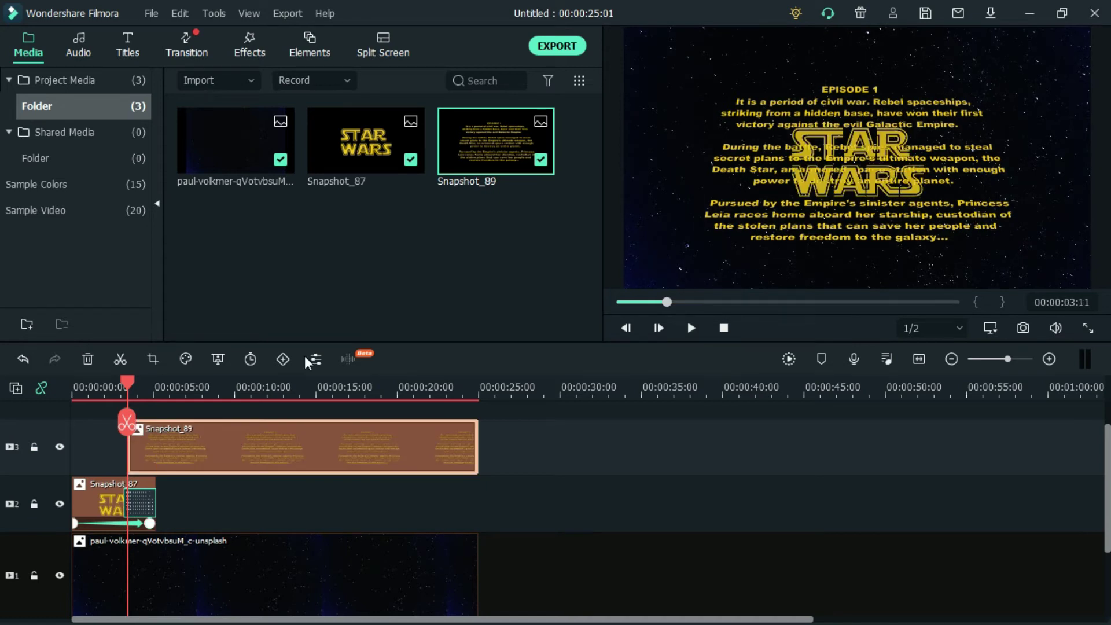
- Add a keyframe at the start of the crawl text clip with a scale of 200% and a Y position of -352
click(283, 359)
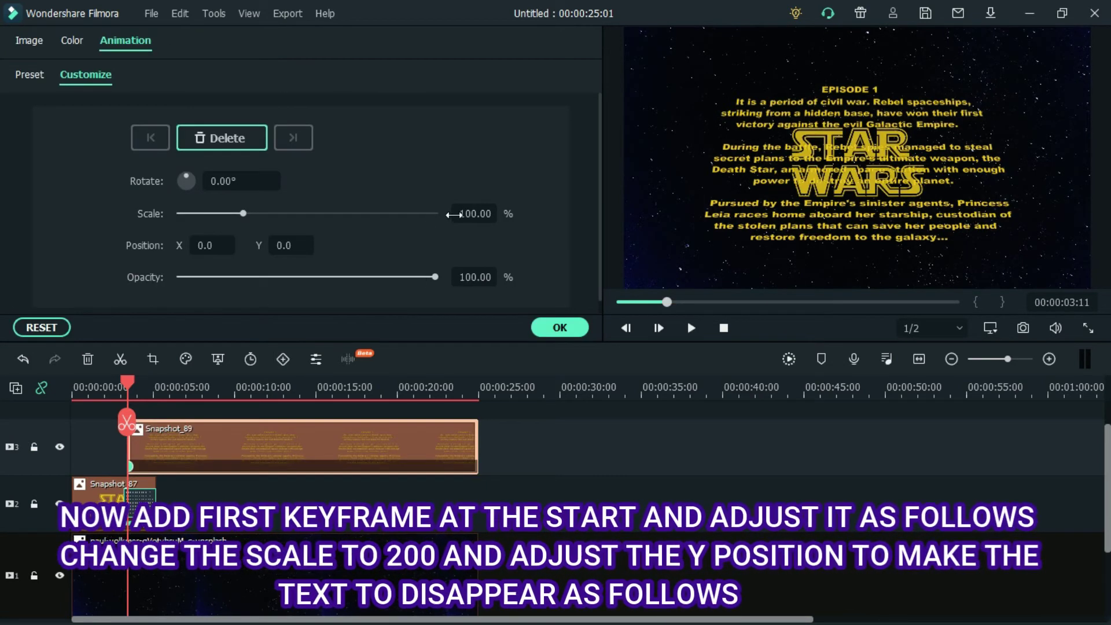
click(476, 214)
key(BackSpace)
key(BackSpace)
key(BackSpace)
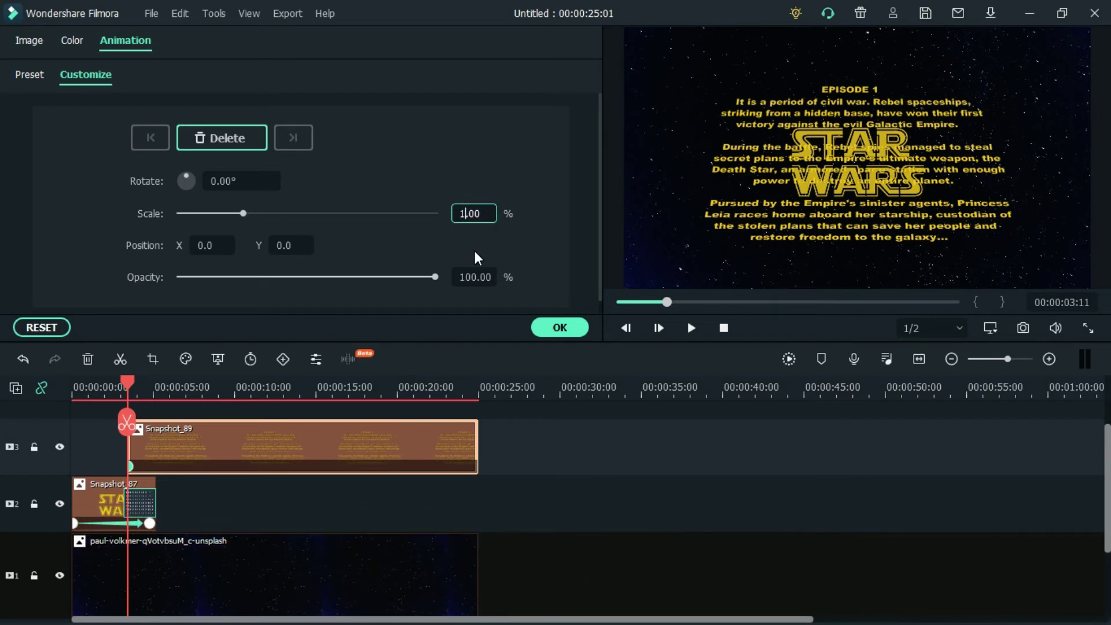
text(200.)
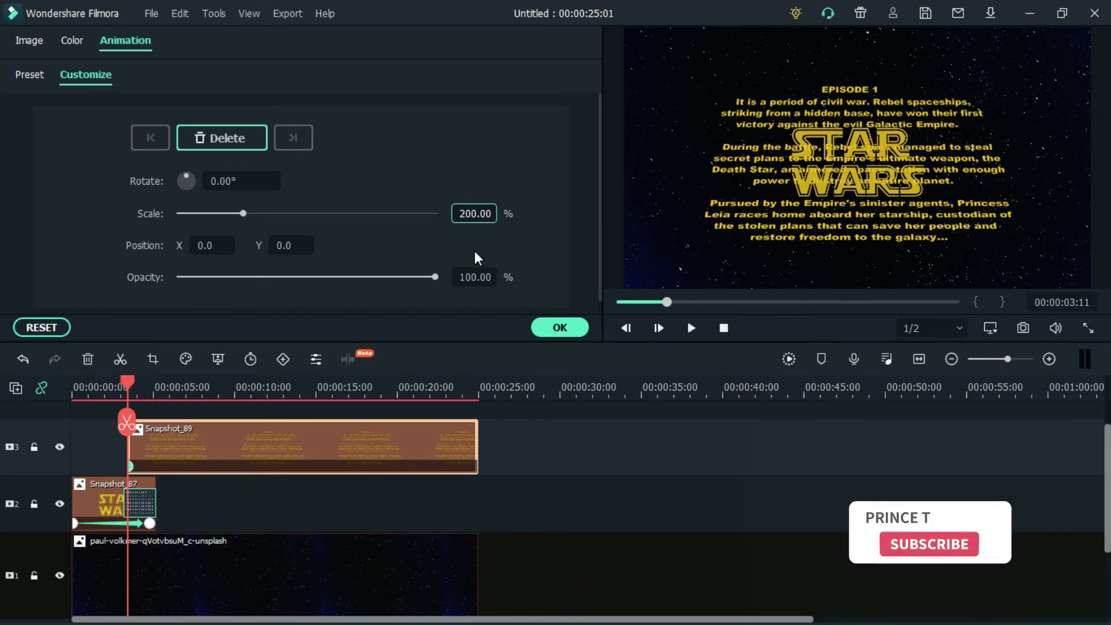
drag(289, 245, 84, 246)
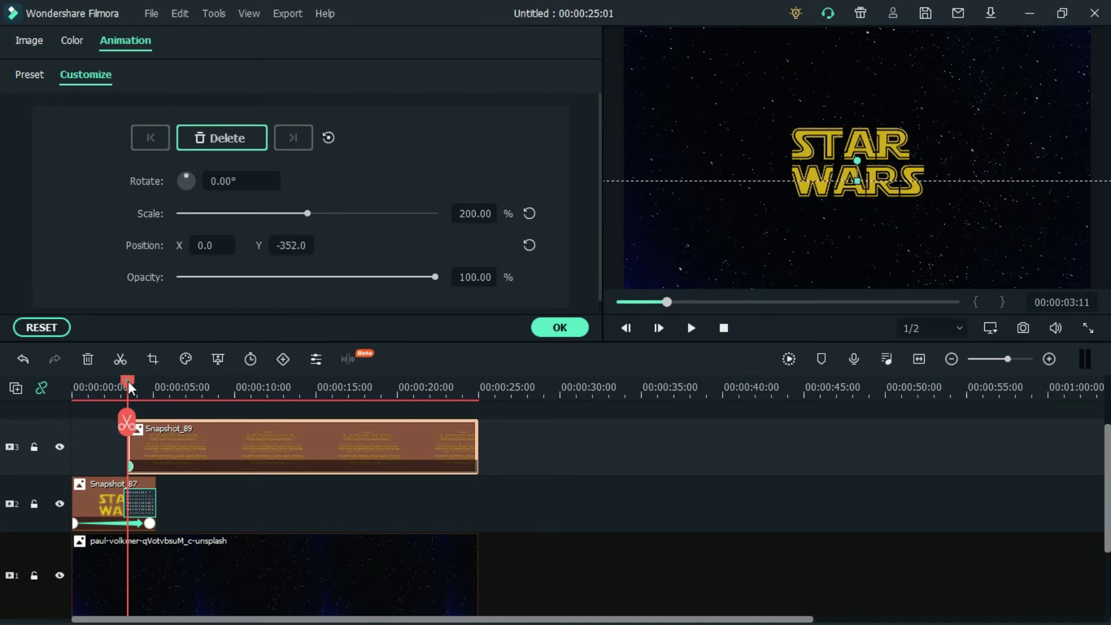
- Add a keyframe near the crawl clip's end at 00:00:24:11 with scale 70% and Y position 38, and confirm the animation
drag(303, 387, 470, 412)
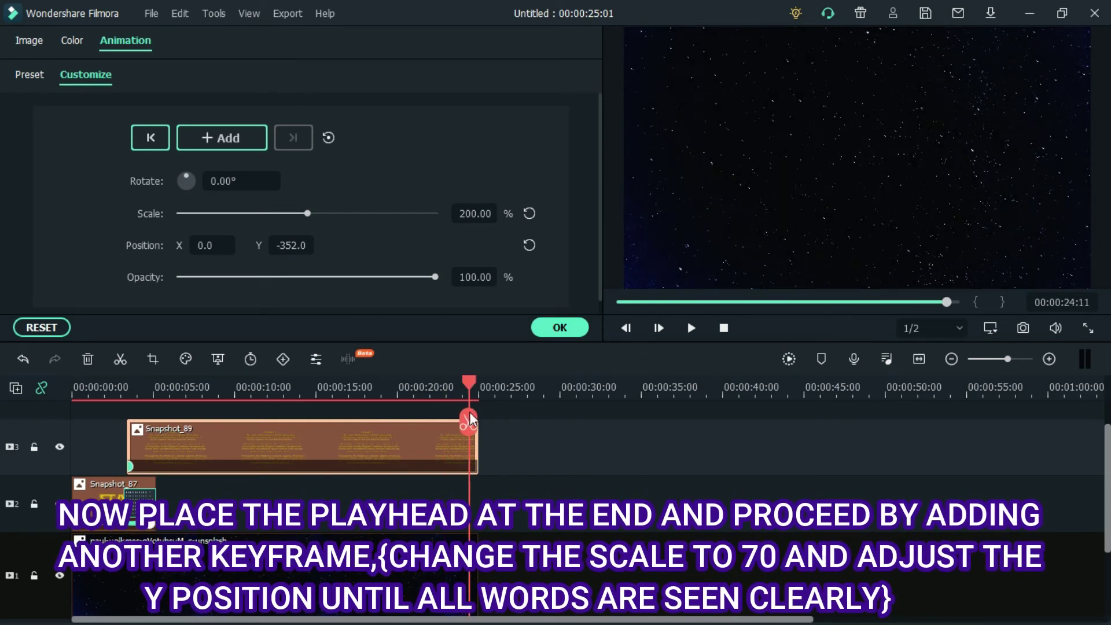
click(474, 213)
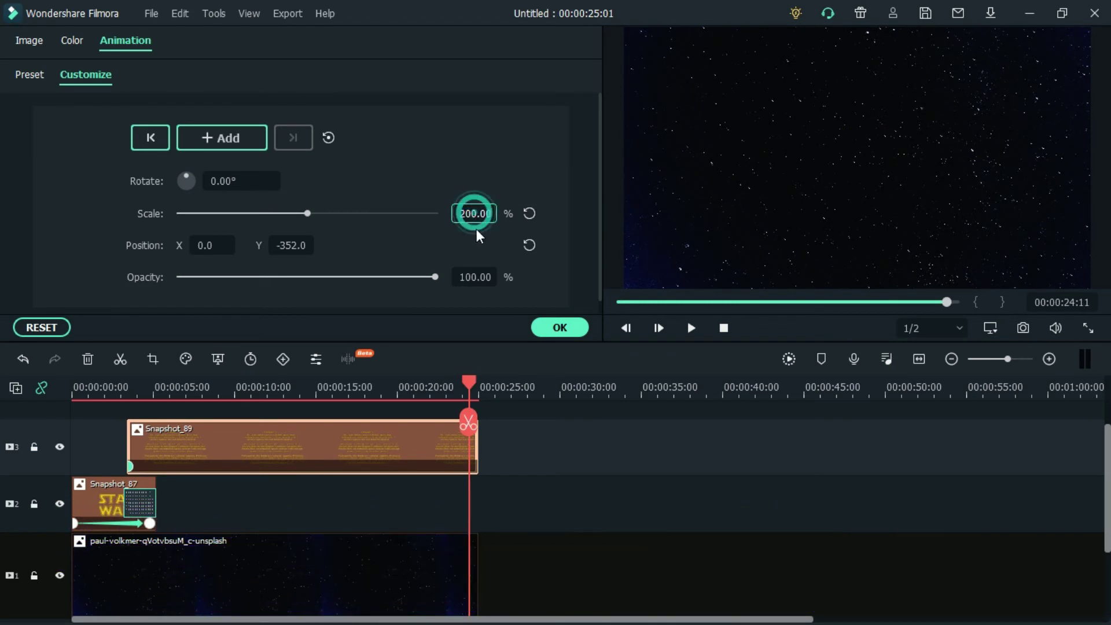
text(70)
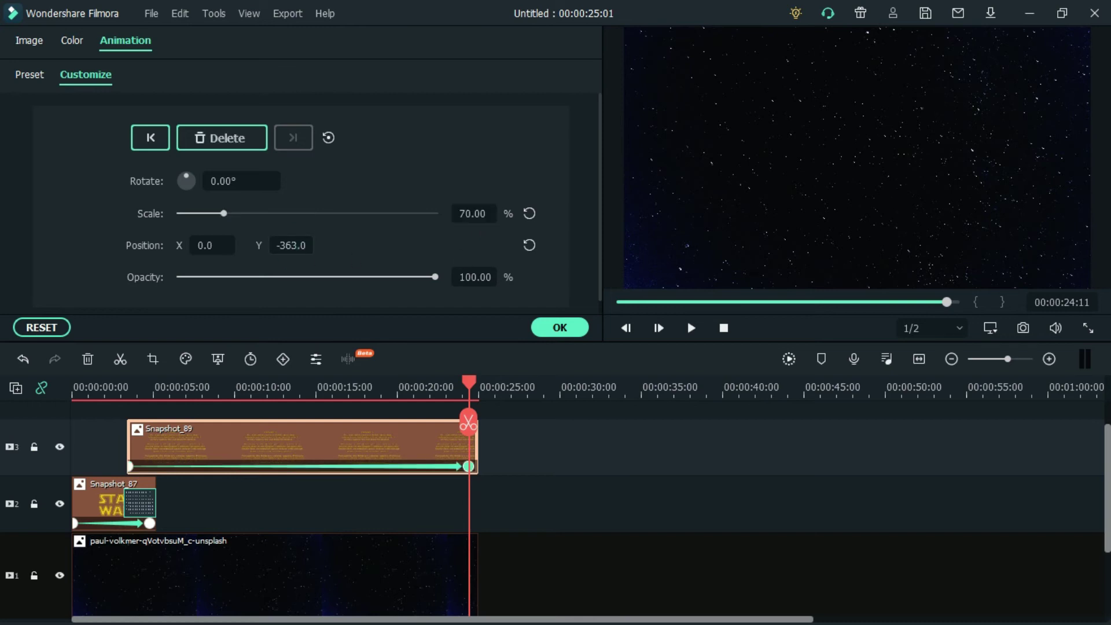
drag(291, 244, 520, 245)
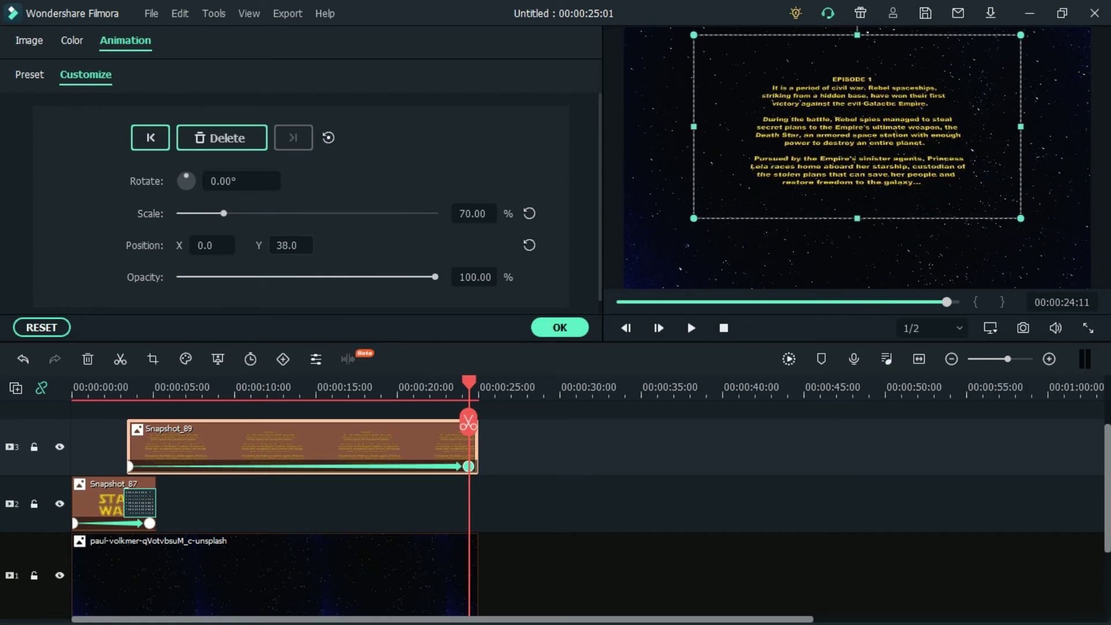
click(575, 326)
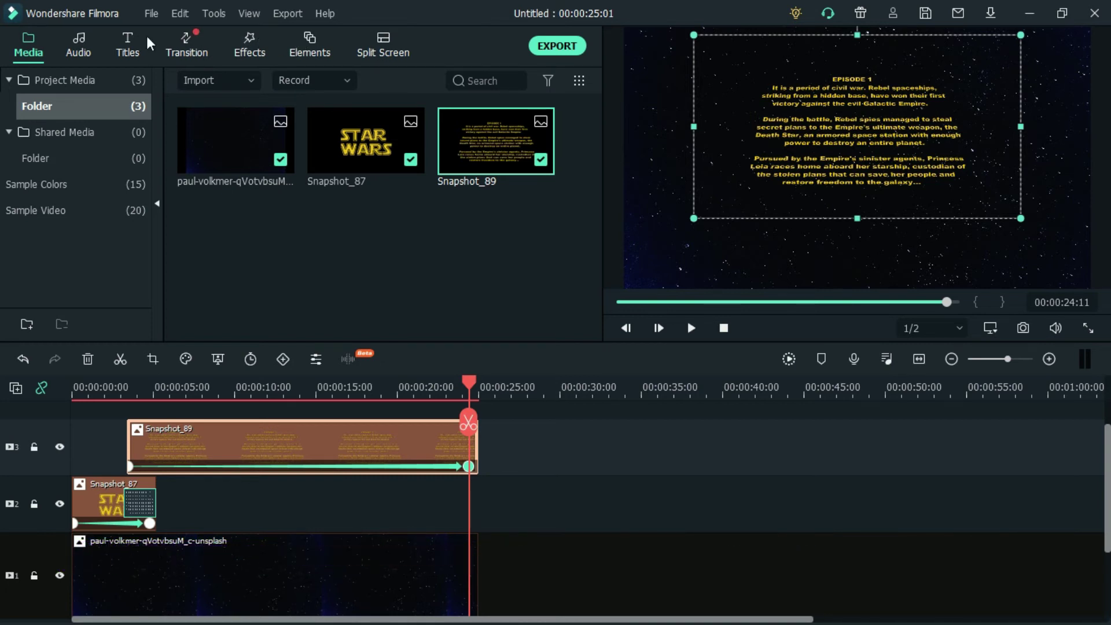
- Apply the Dissolve transition to the end of the crawl text clip on video track 3
click(187, 43)
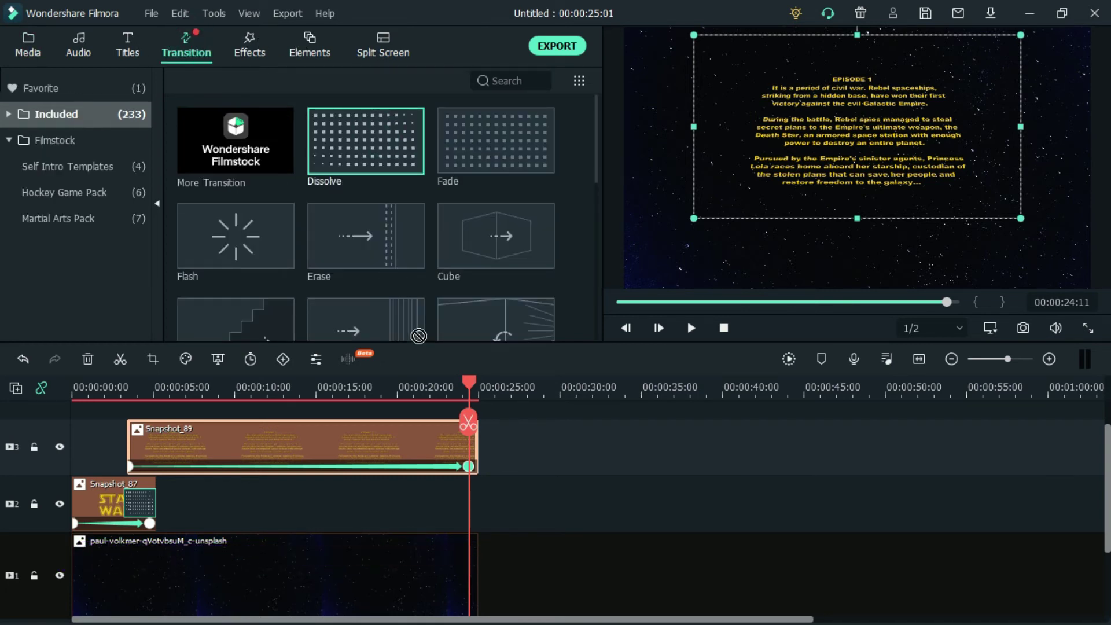
drag(418, 335, 456, 463)
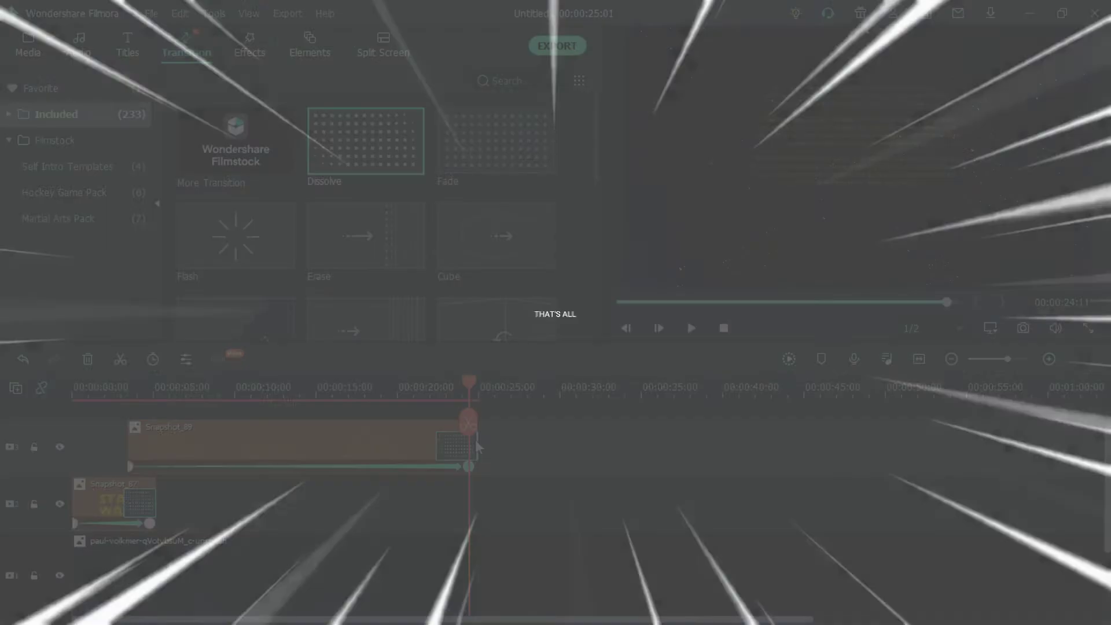